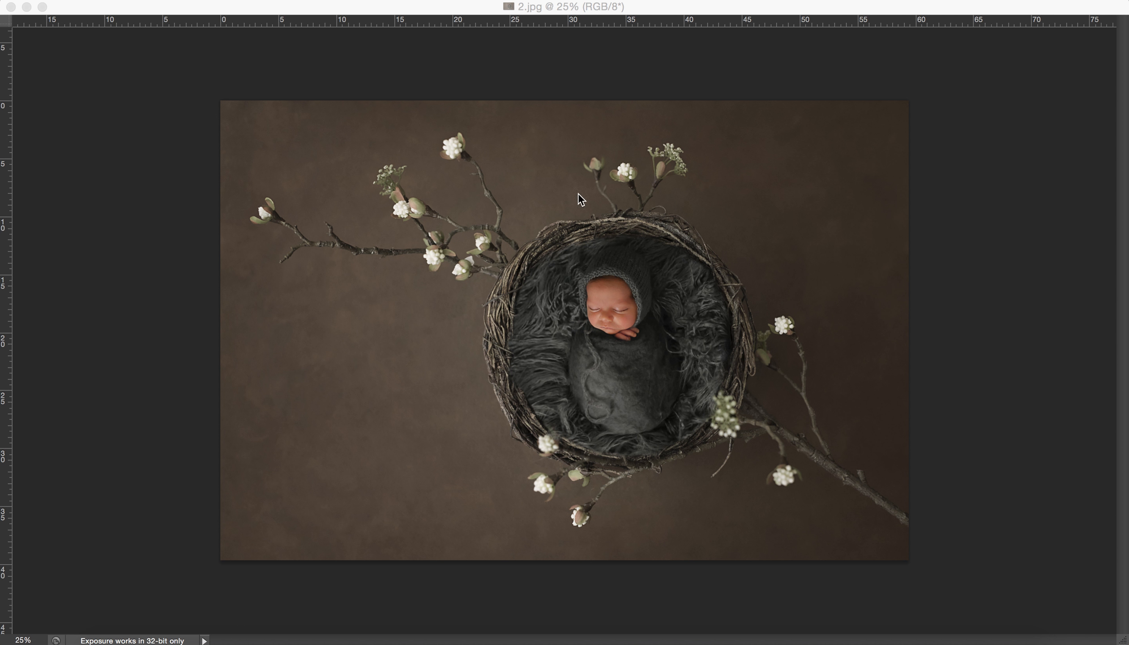
- Sample the brown backdrop beside the nest as the background colour
{"action": "left_click", "coordinate": [428, 641]}
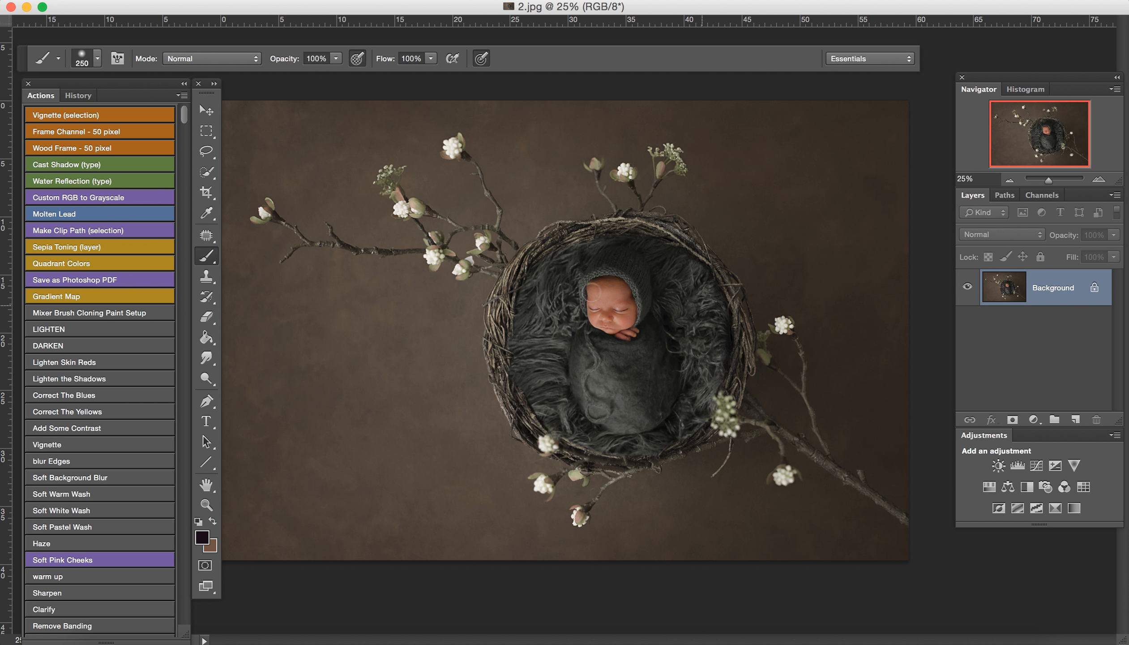
{"action": "key", "text": "z"}
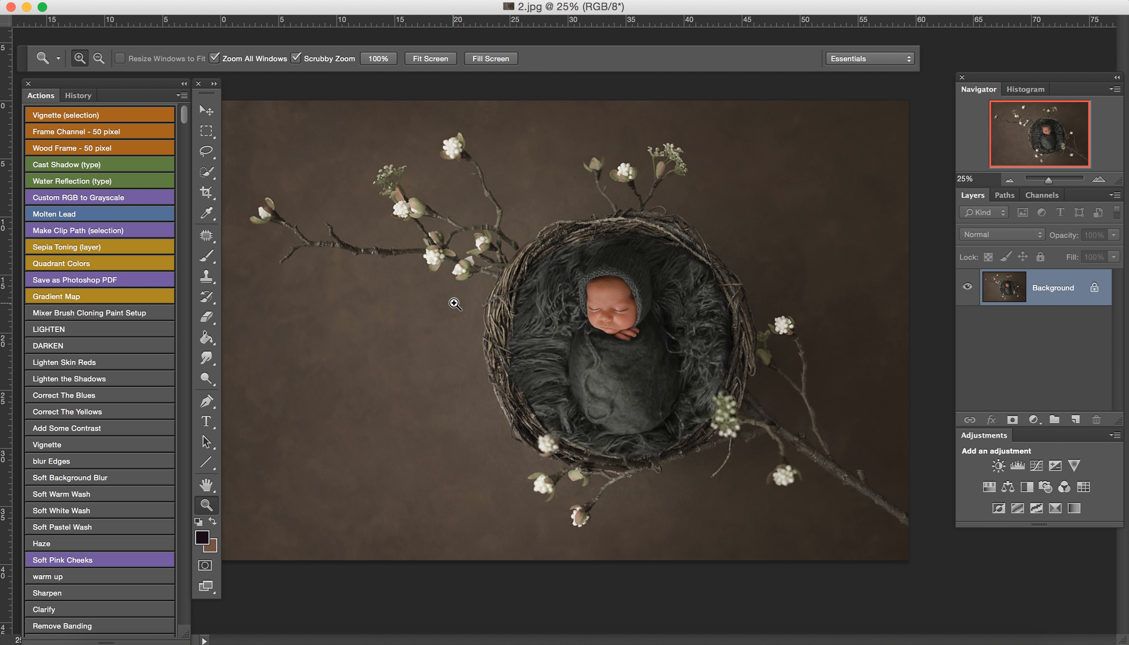
{"action": "key", "text": "alt"}
{"action": "left_click", "coordinate": [455, 304], "text": "alt"}
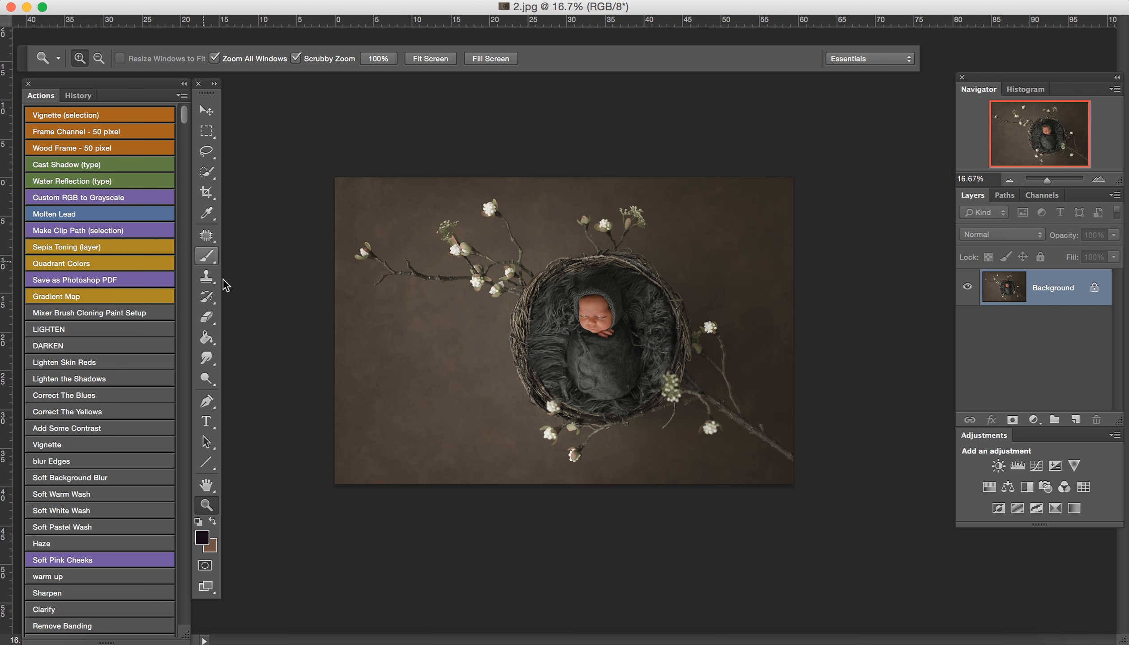
{"action": "left_click", "coordinate": [208, 257]}
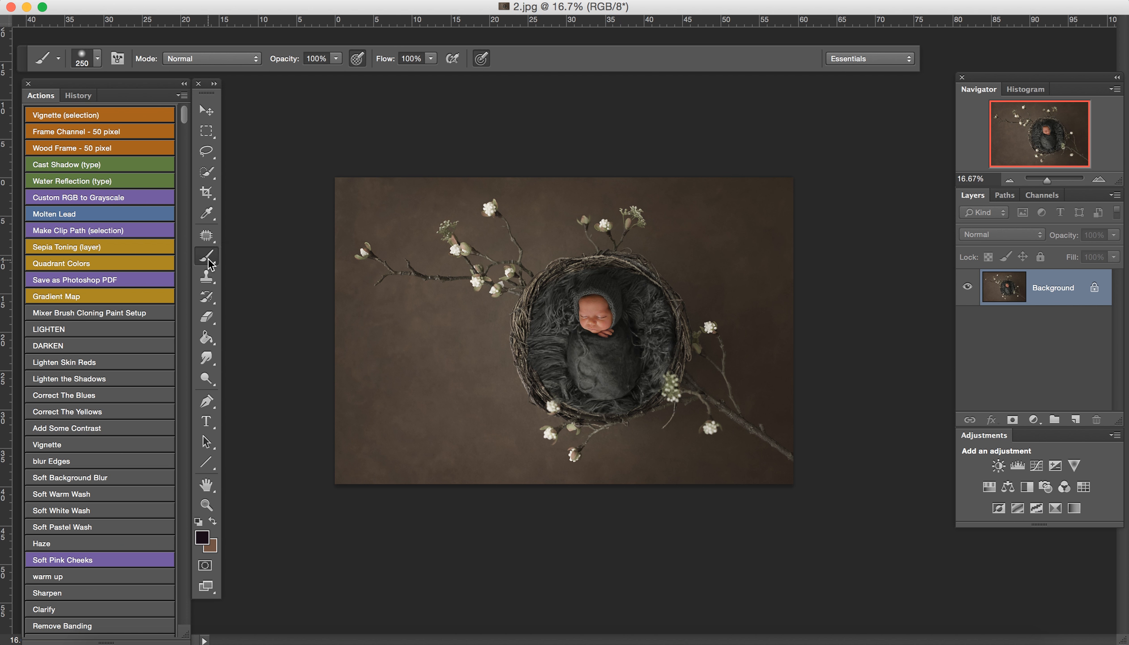
{"action": "left_click", "coordinate": [251, 252]}
{"action": "left_click", "coordinate": [413, 354], "text": "alt"}
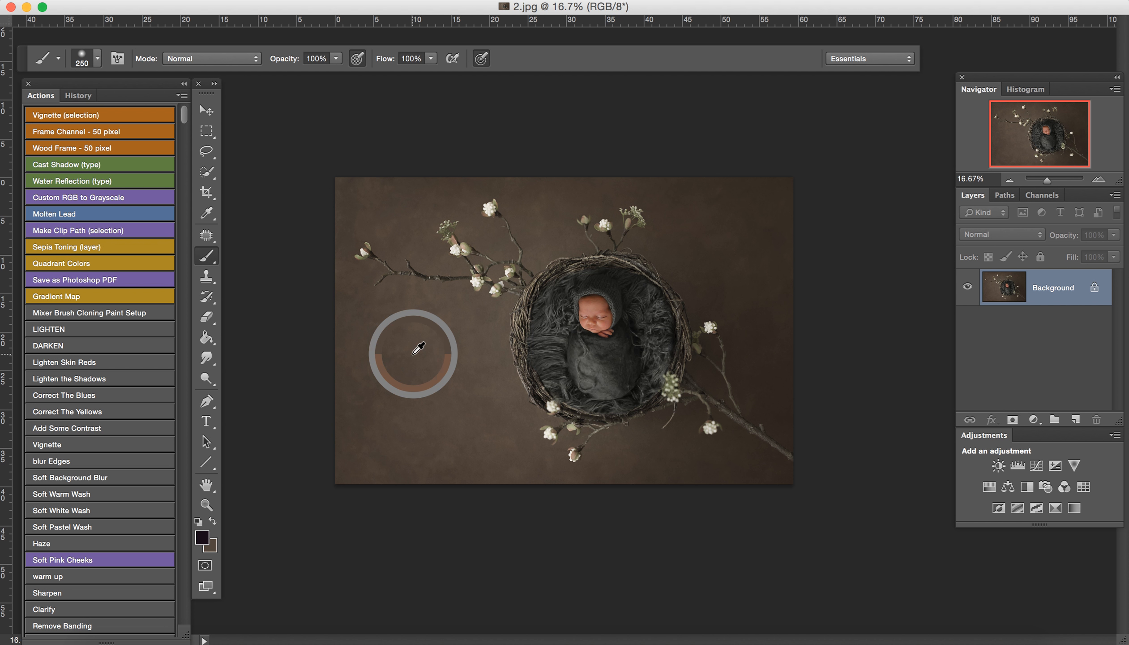
- Extend the canvas on all sides of the photo with a 5616 x 3744 px crop, filling the added border with the background colour
{"action": "left_click", "coordinate": [207, 194]}
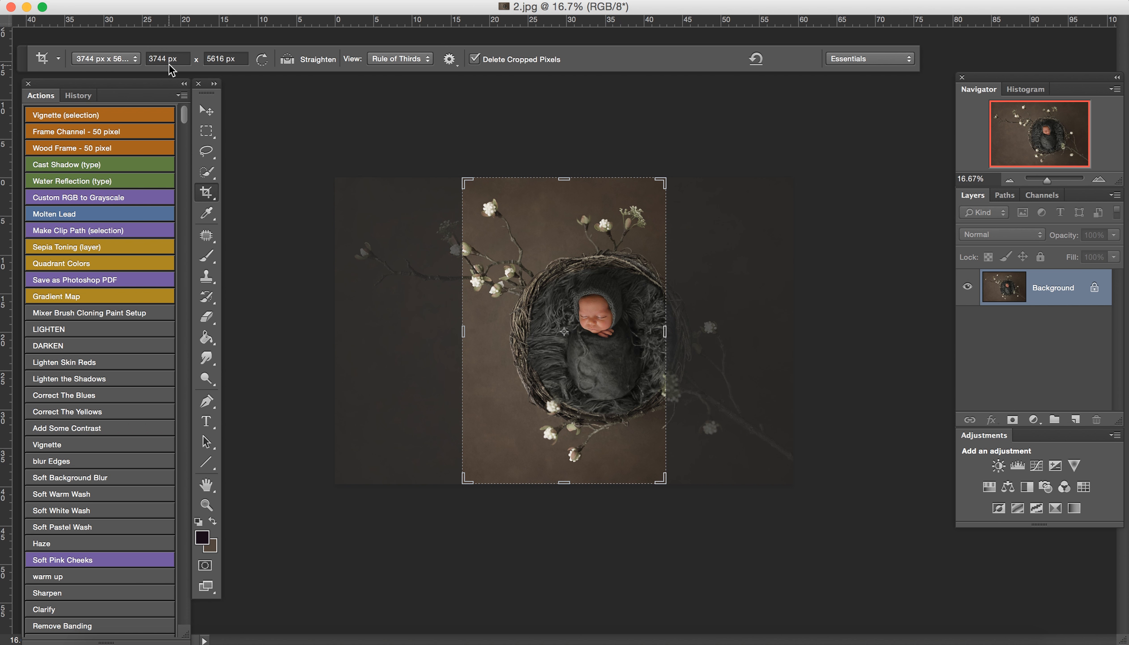
{"action": "left_click_drag", "start_coordinate": [464, 179], "coordinate": [251, 142]}
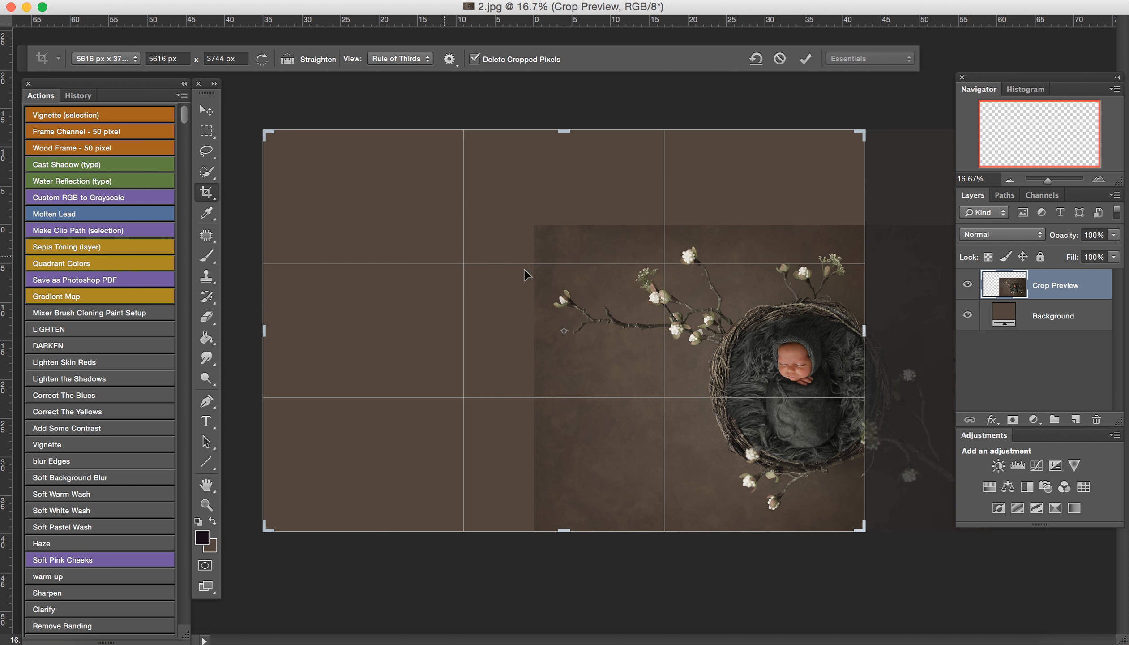
{"action": "left_click_drag", "start_coordinate": [522, 340], "coordinate": [317, 302]}
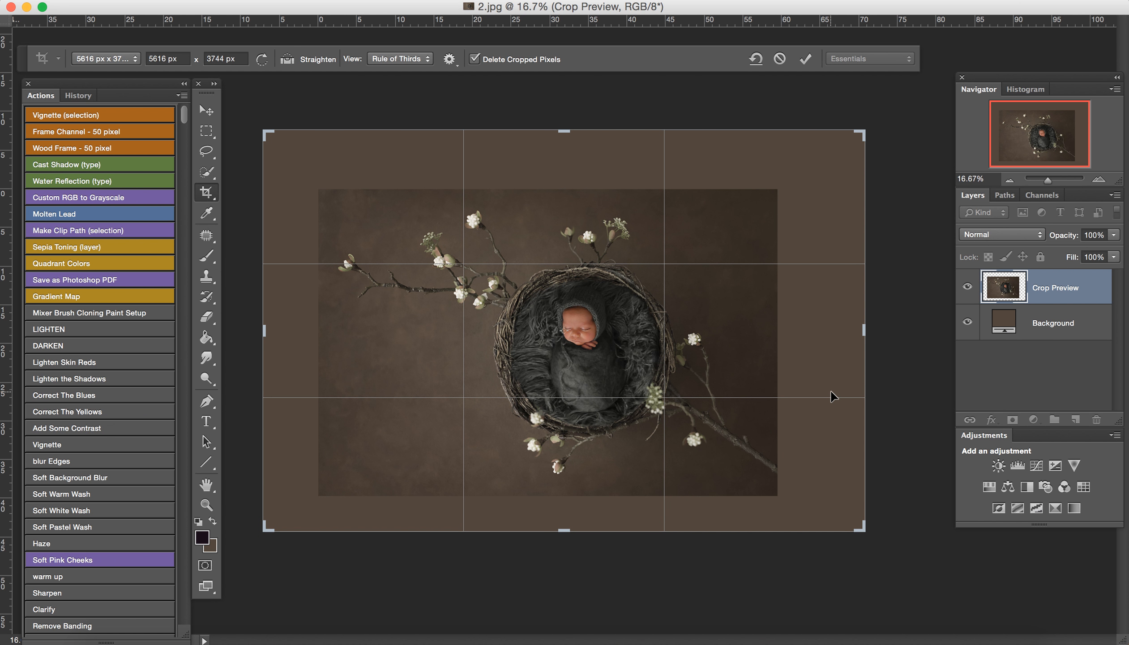
{"action": "key", "text": "Return"}
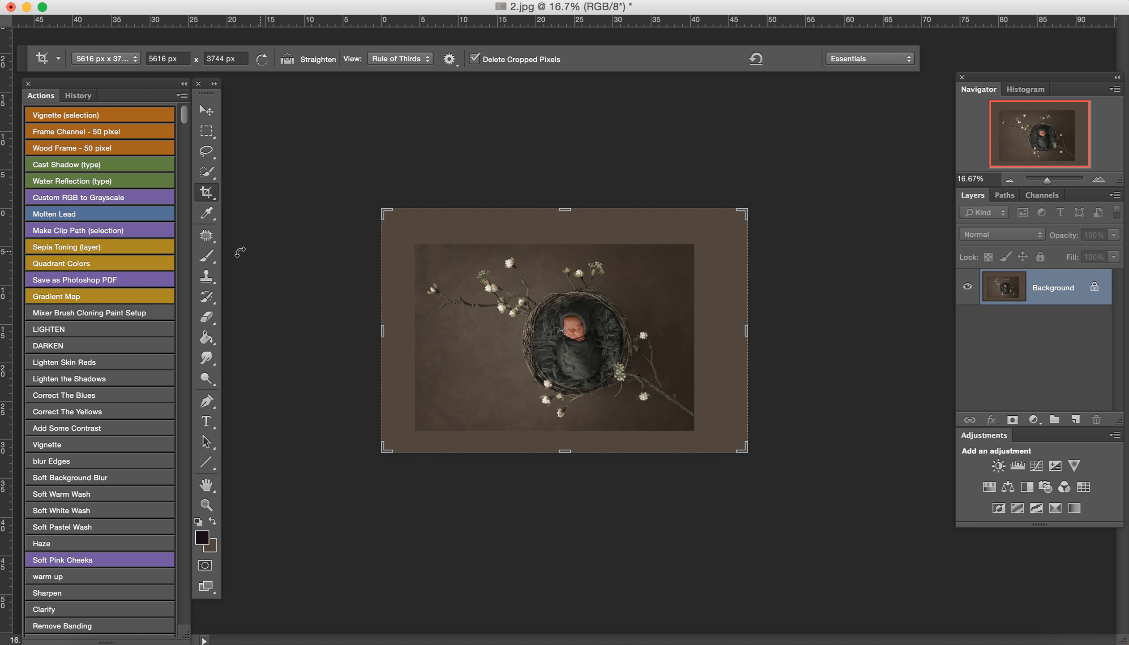
- Stretch a full-height strip at the photo's left edge out to the canvas edge with Content-Aware Scale, to about 204% width, and deselect
{"action": "left_click", "coordinate": [208, 258]}
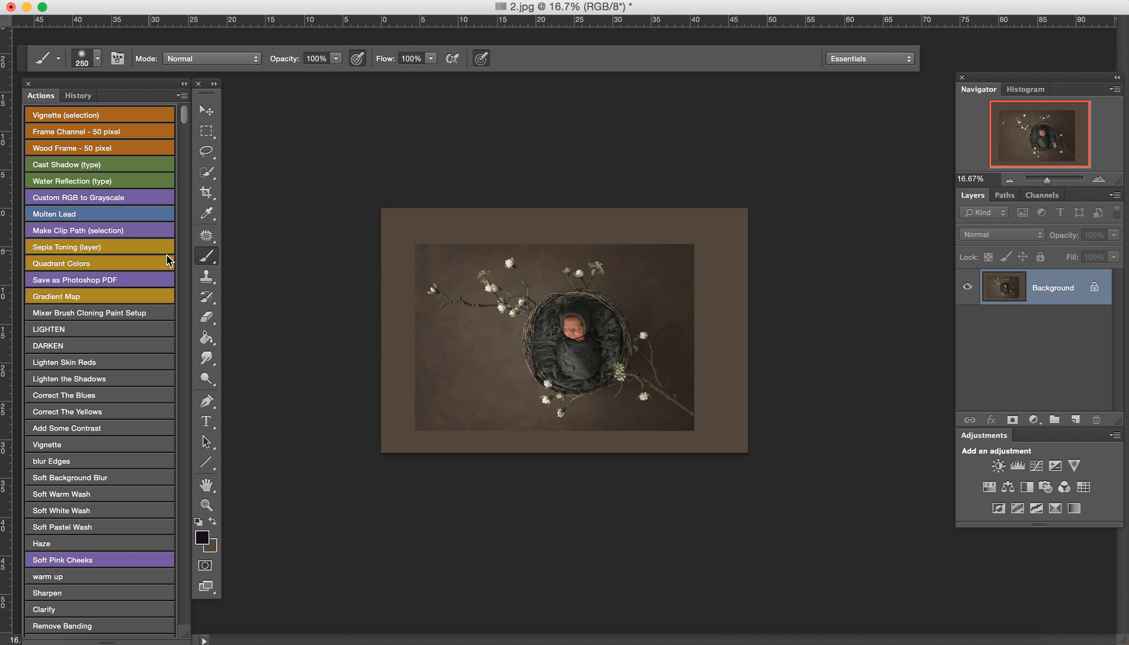
{"action": "left_click", "coordinate": [207, 132]}
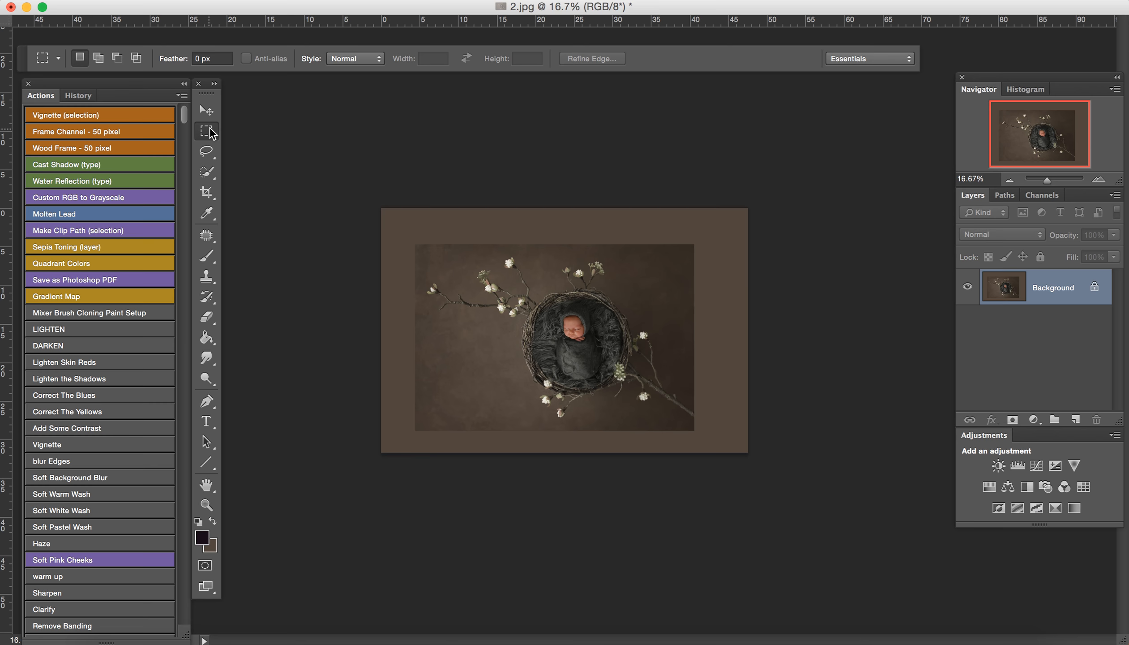
{"action": "left_click_drag", "start_coordinate": [420, 208], "coordinate": [444, 454]}
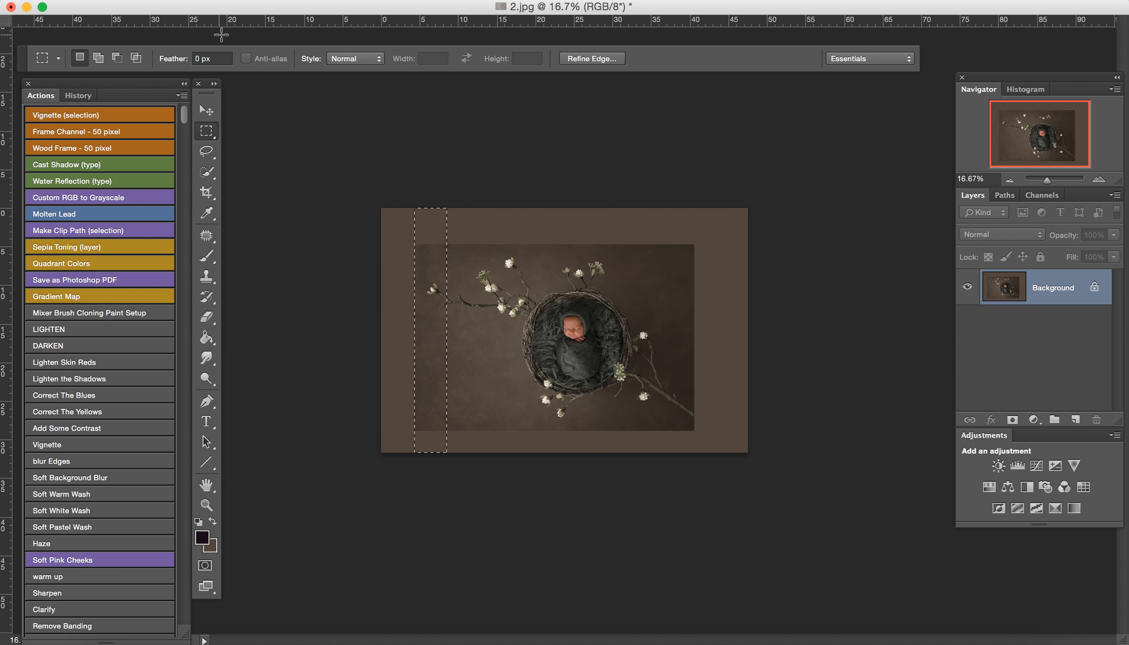
{"action": "left_click", "coordinate": [187, 1]}
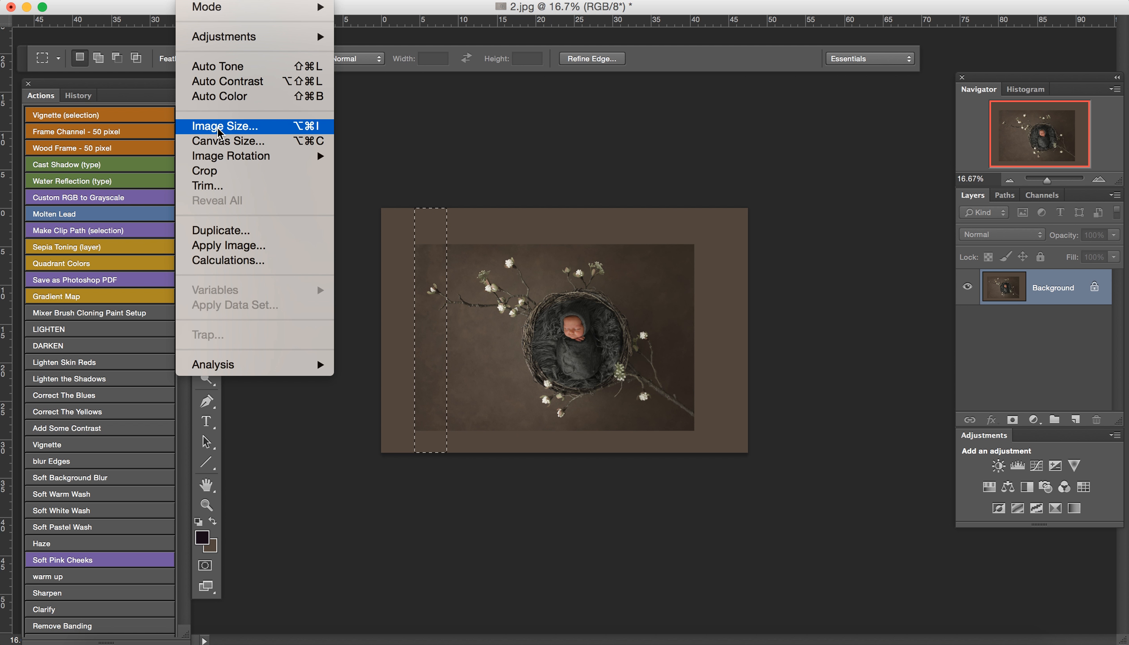
{"action": "mouse_move", "coordinate": [154, 1]}
{"action": "left_click", "coordinate": [211, 287]}
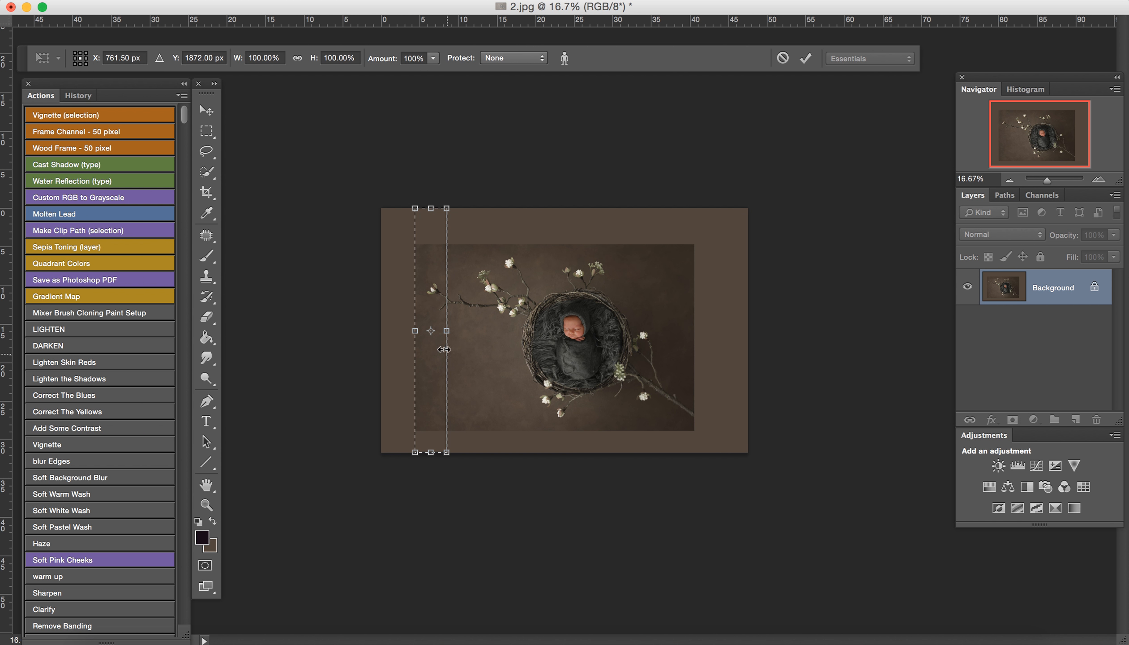
{"action": "left_click_drag", "start_coordinate": [416, 330], "coordinate": [384, 331]}
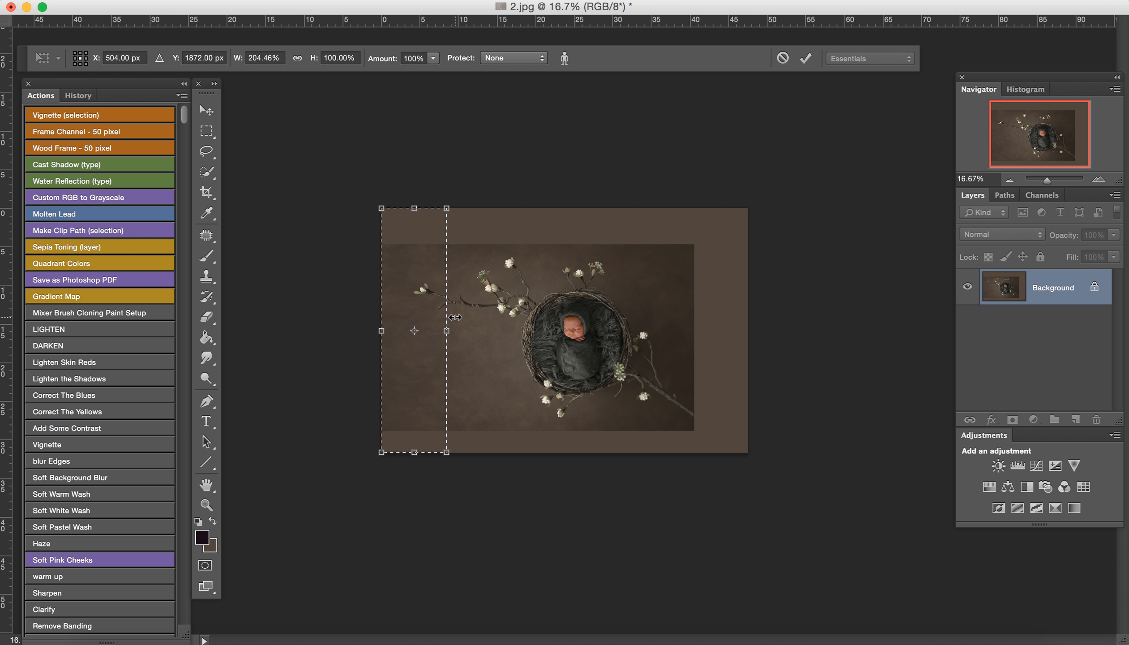
{"action": "key", "text": "Return"}
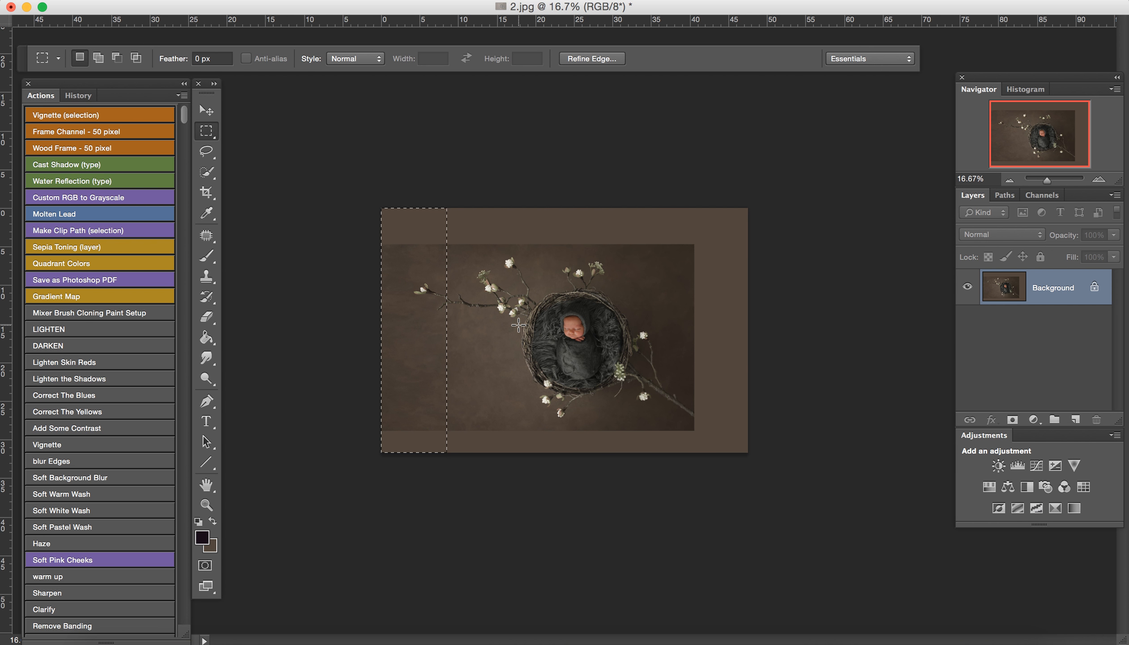
{"action": "left_click", "coordinate": [518, 324]}
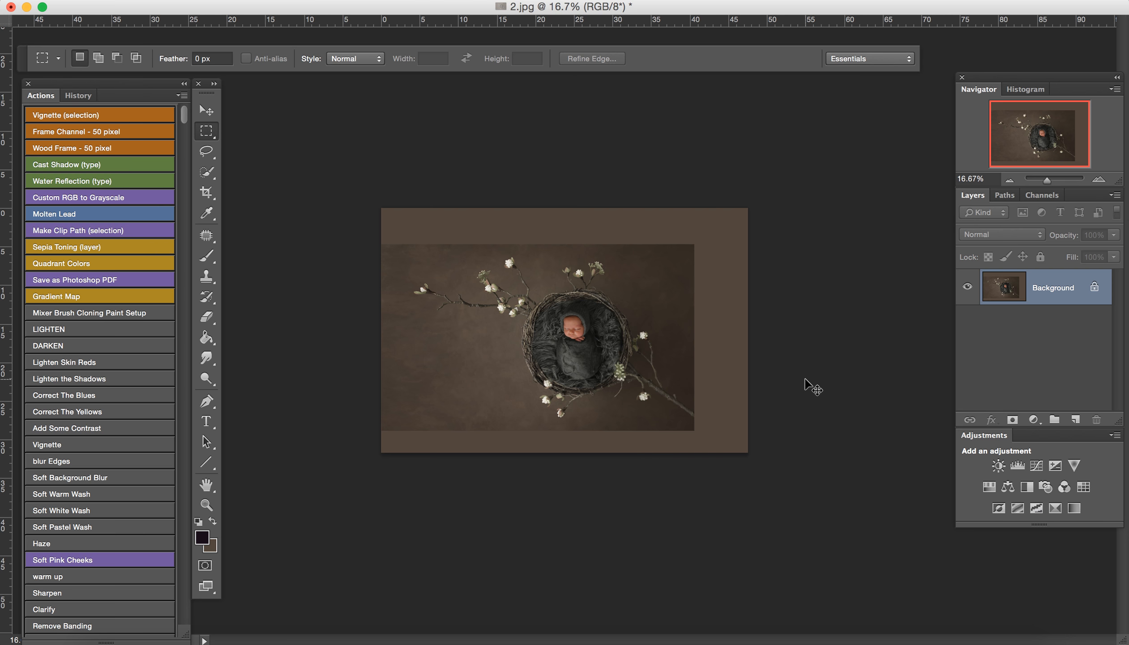
- On a duplicate layer, stretch a full-height strip at the photo's right edge outward with Content-Aware Scale to about 200% width, and deselect
{"action": "key", "text": "super+j"}
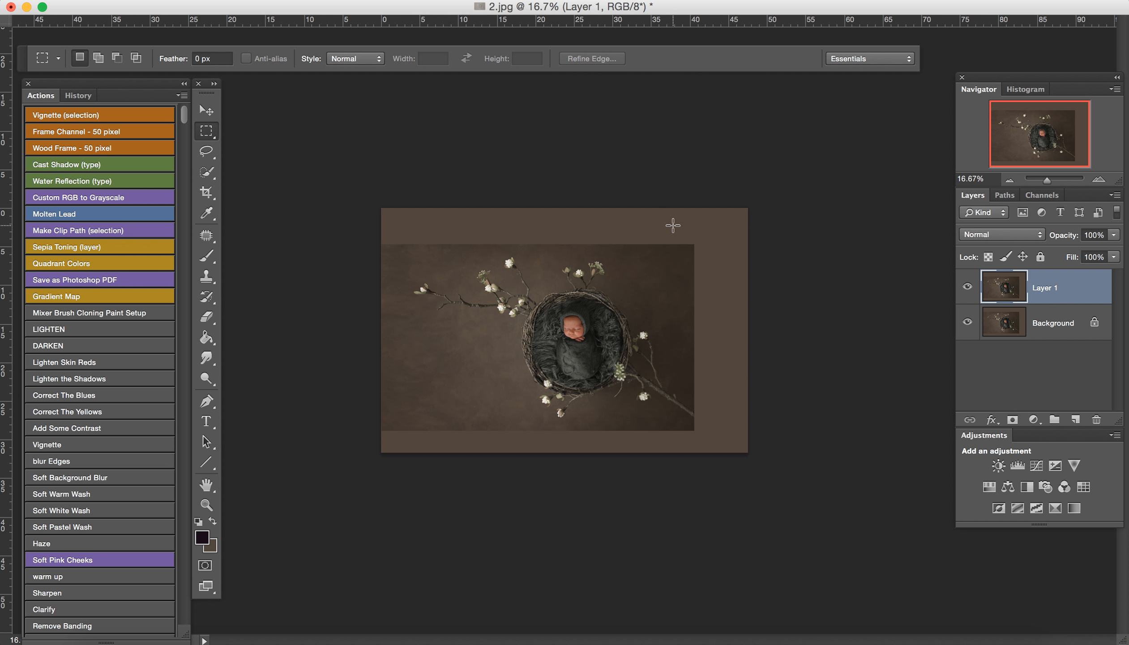
{"action": "left_click_drag", "start_coordinate": [661, 203], "coordinate": [692, 457]}
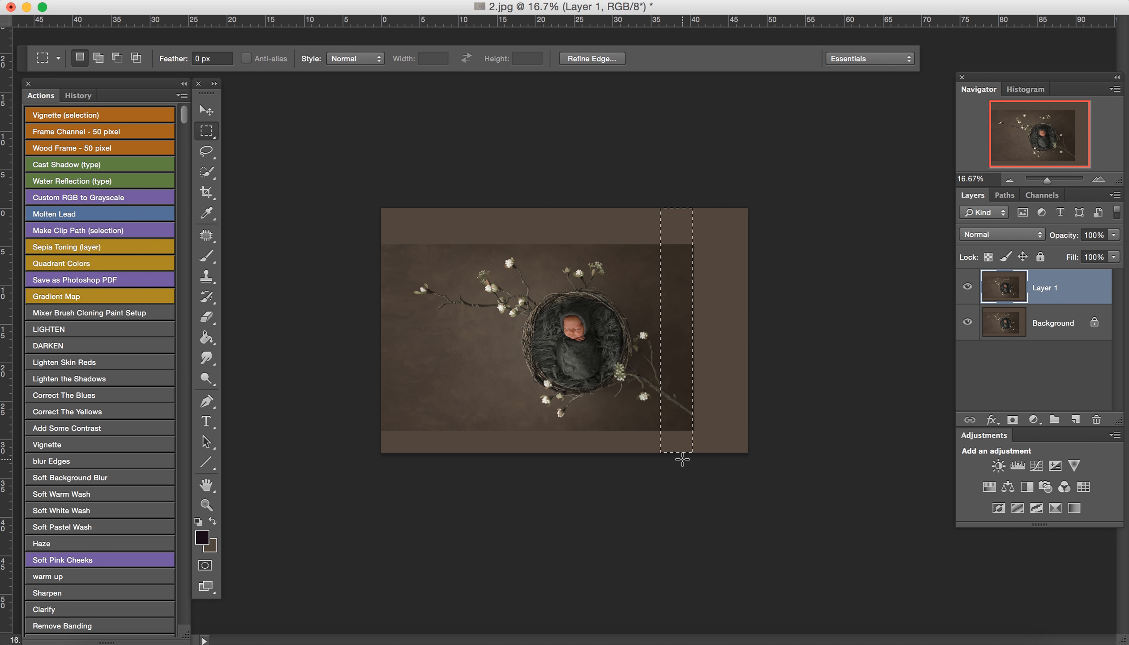
{"action": "left_click", "coordinate": [154, 2]}
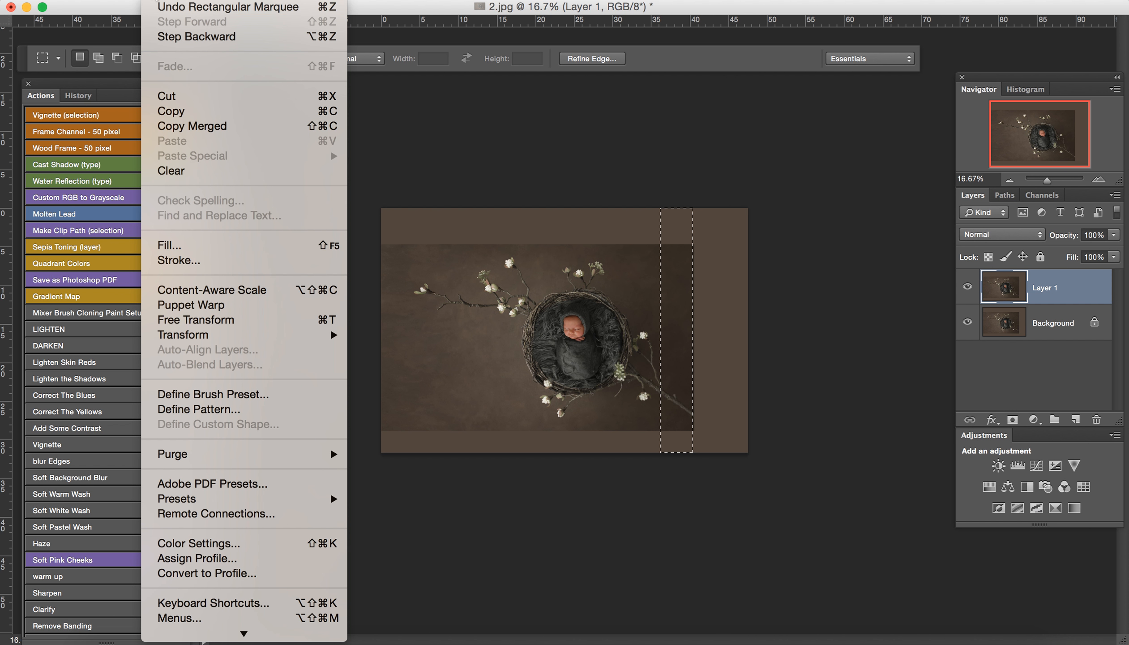
{"action": "left_click", "coordinate": [212, 290]}
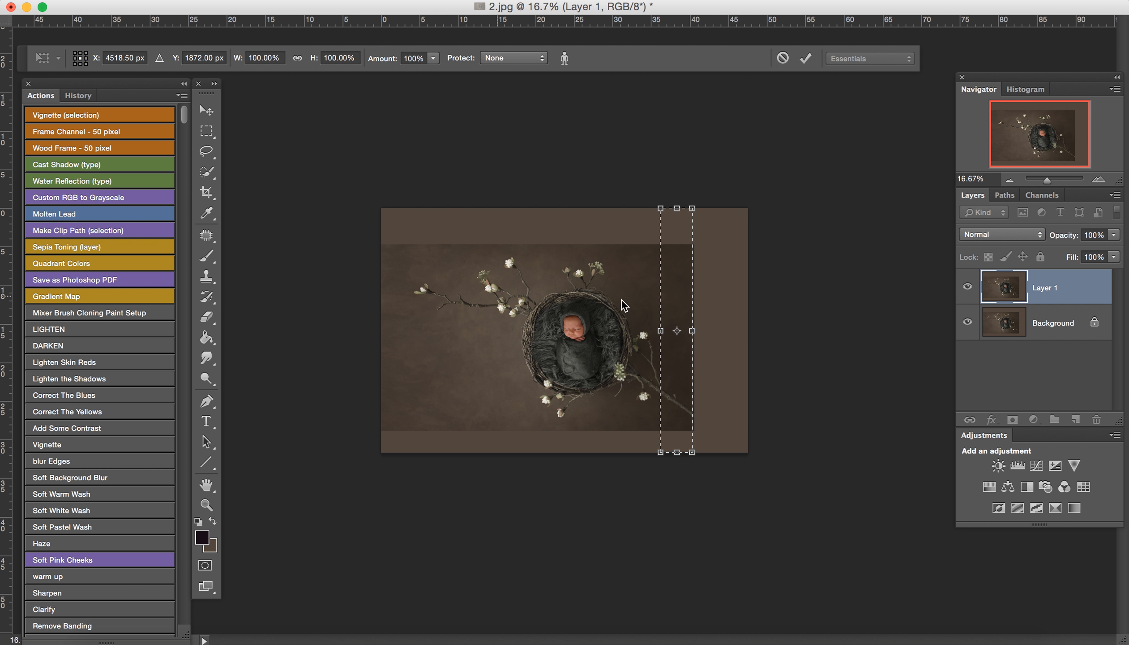
{"action": "left_click_drag", "start_coordinate": [698, 330], "coordinate": [722, 343]}
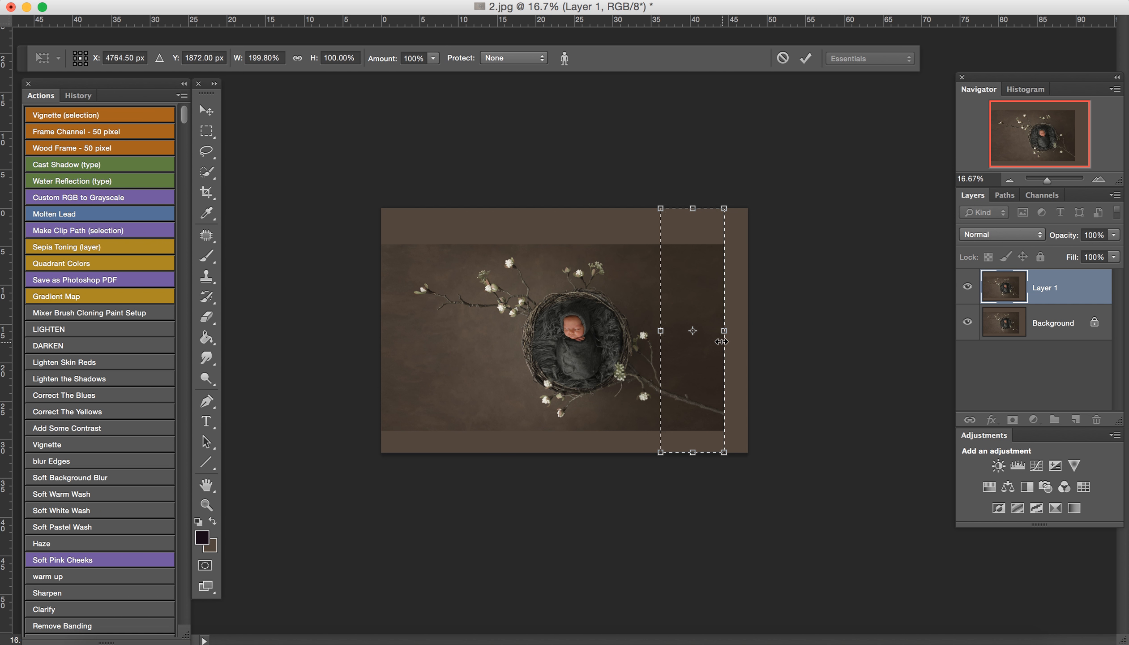
{"action": "key", "text": "Return"}
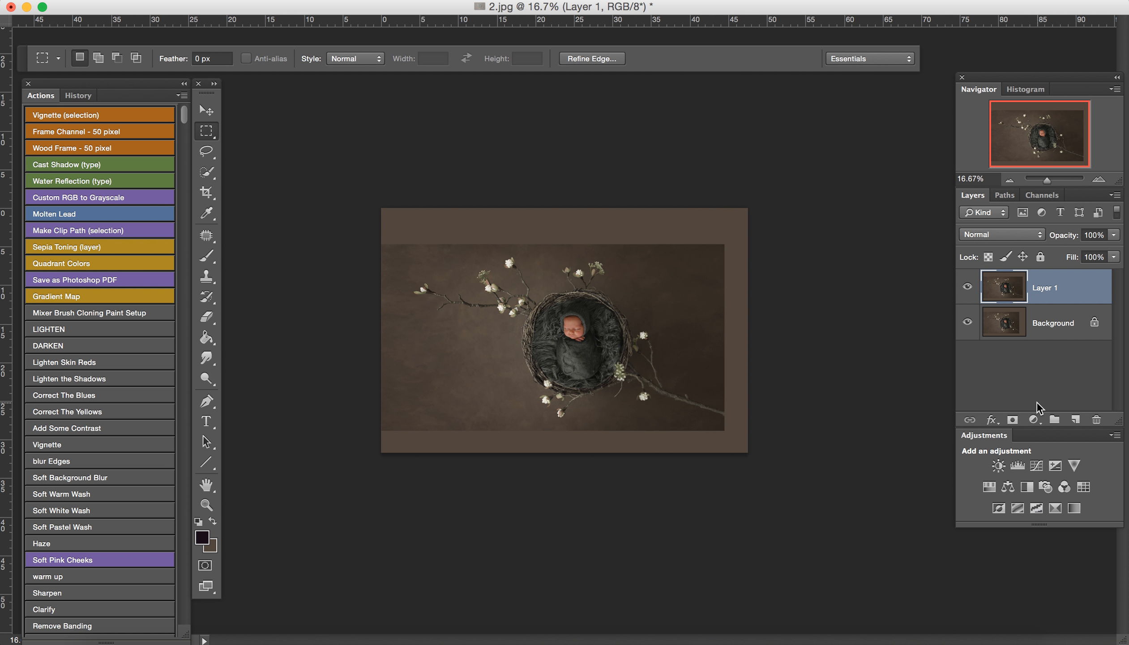
{"action": "key", "text": "super+d"}
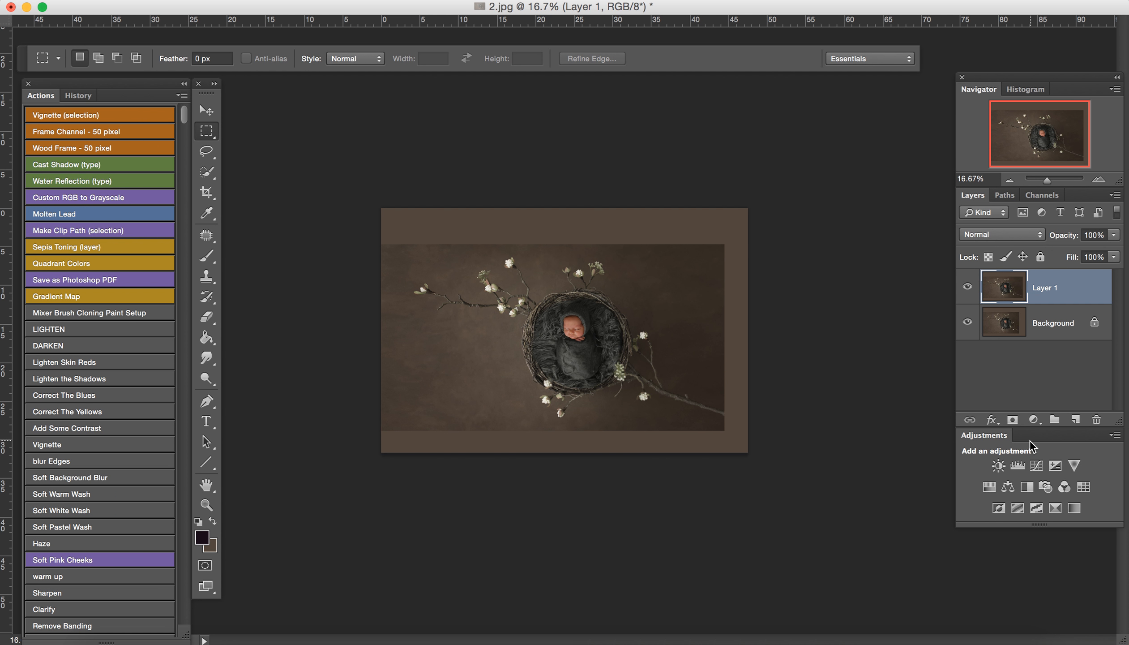
- Mask the duplicate layer, painting the original lower-right branch back in and refining the mask with white, and merge it into the background
{"action": "left_click", "coordinate": [1013, 419]}
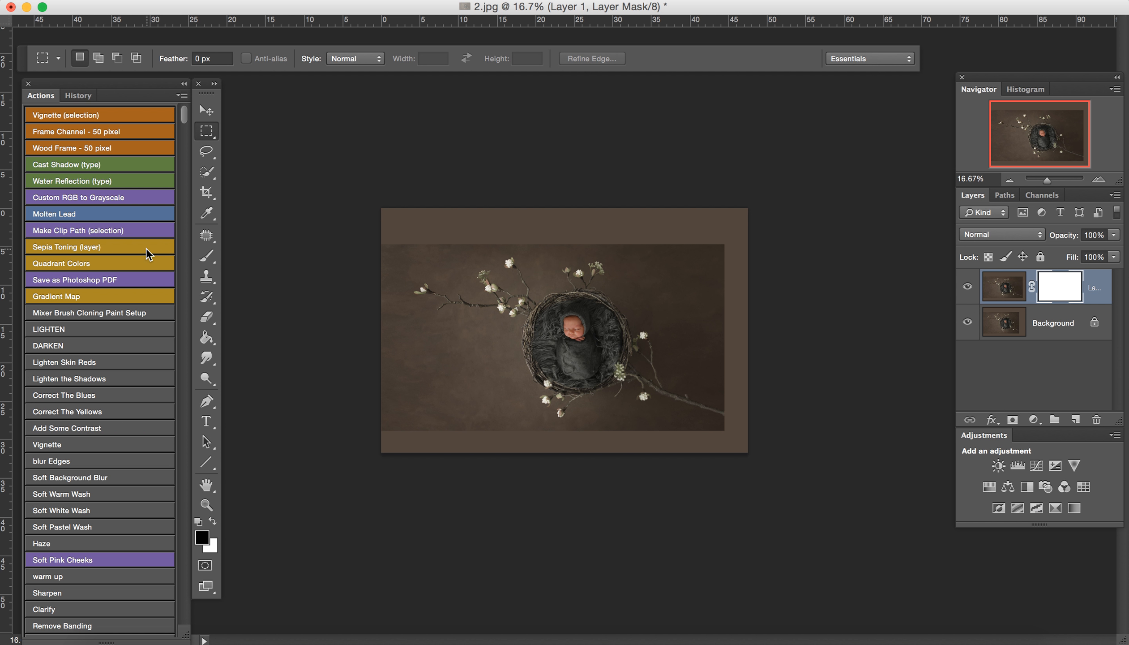
{"action": "left_click", "coordinate": [207, 255]}
{"action": "mouse_move", "coordinate": [689, 414]}
{"action": "left_mouse_down"}
{"action": "mouse_move", "coordinate": [686, 403]}
{"action": "mouse_move", "coordinate": [715, 410]}
{"action": "mouse_move", "coordinate": [677, 396]}
{"action": "mouse_move", "coordinate": [683, 412]}
{"action": "mouse_move", "coordinate": [667, 394]}
{"action": "left_mouse_up"}
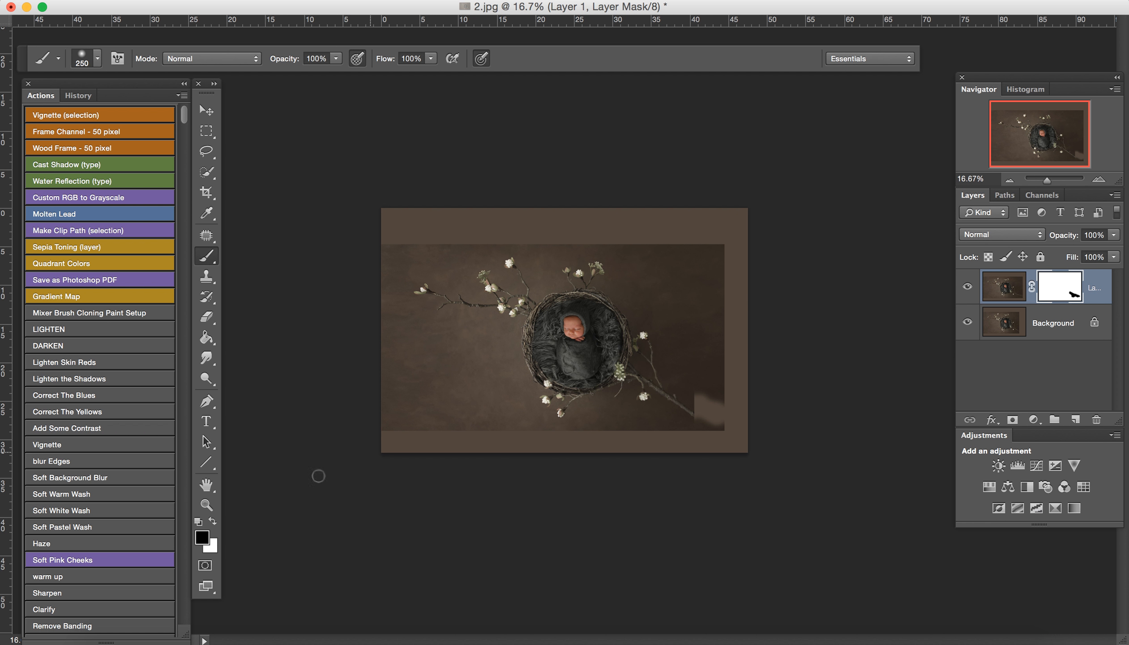
{"action": "key", "text": "x"}
{"action": "mouse_move", "coordinate": [707, 392]}
{"action": "left_mouse_down"}
{"action": "mouse_move", "coordinate": [707, 421]}
{"action": "mouse_move", "coordinate": [702, 399]}
{"action": "mouse_move", "coordinate": [715, 419]}
{"action": "mouse_move", "coordinate": [720, 407]}
{"action": "mouse_move", "coordinate": [704, 411]}
{"action": "mouse_move", "coordinate": [695, 393]}
{"action": "mouse_move", "coordinate": [703, 423]}
{"action": "mouse_move", "coordinate": [717, 420]}
{"action": "mouse_move", "coordinate": [692, 393]}
{"action": "mouse_move", "coordinate": [721, 406]}
{"action": "left_mouse_up"}
{"action": "key", "text": "x"}
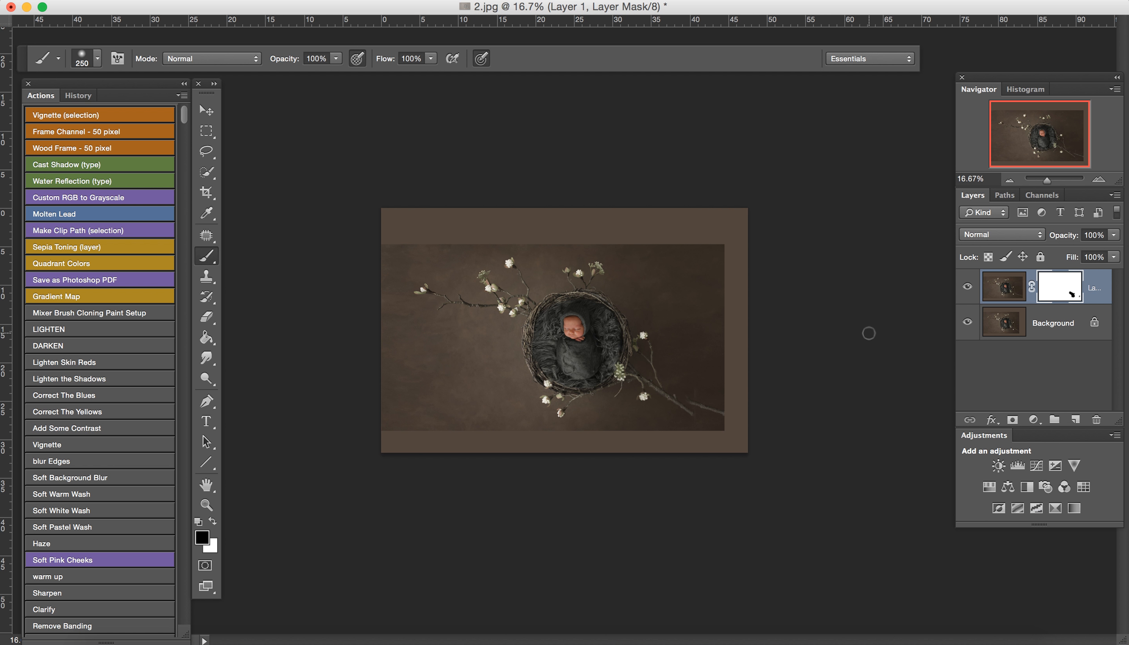
{"action": "key", "text": "super+e"}
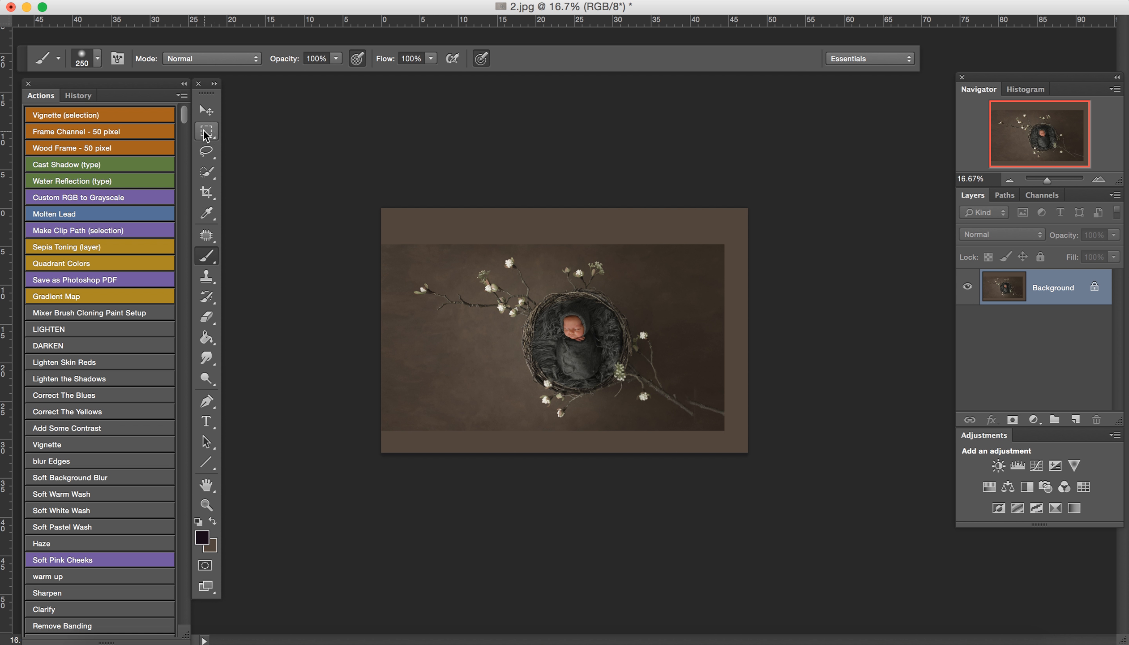
- On a duplicate layer, stretch a thin full-width strip at the photo's upper edge upward with Content-Aware Scale, and merge it into the background
{"action": "key", "text": "super+j"}
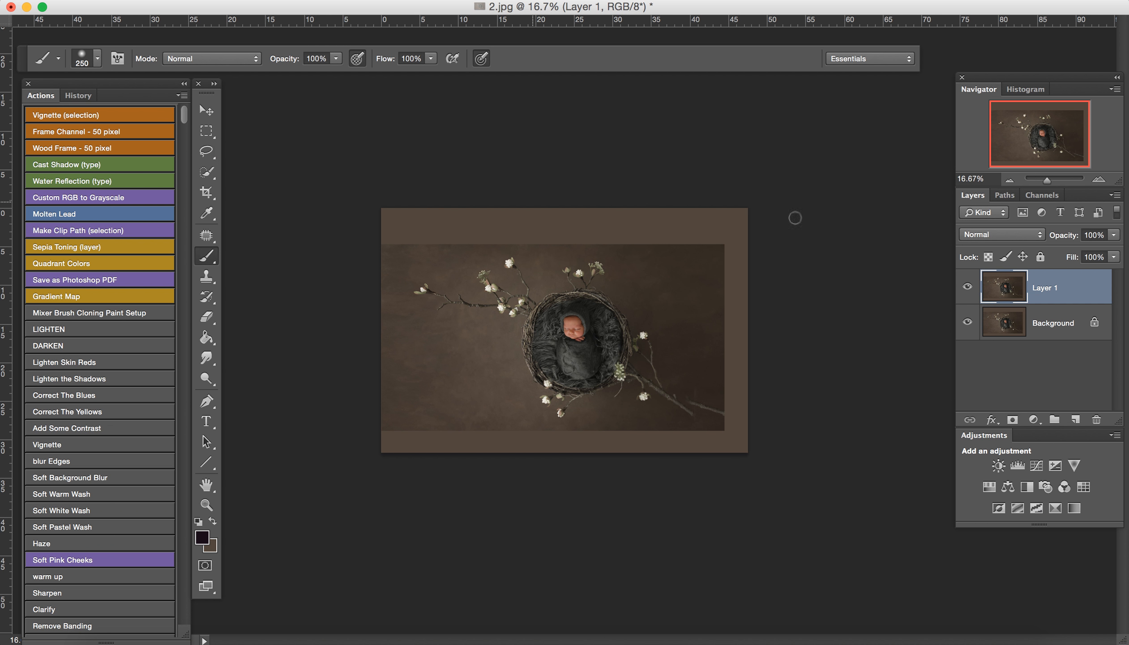
{"action": "left_click", "coordinate": [206, 130]}
{"action": "left_click_drag", "start_coordinate": [380, 245], "coordinate": [749, 256]}
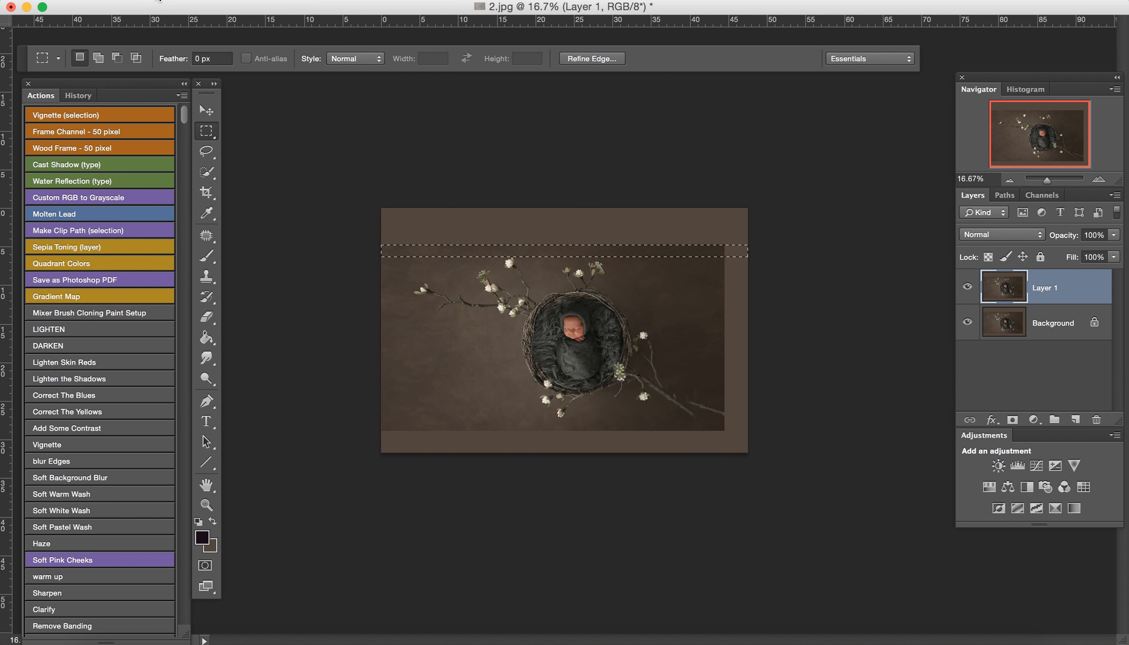
{"action": "left_click", "coordinate": [166, 1]}
{"action": "left_click", "coordinate": [237, 290]}
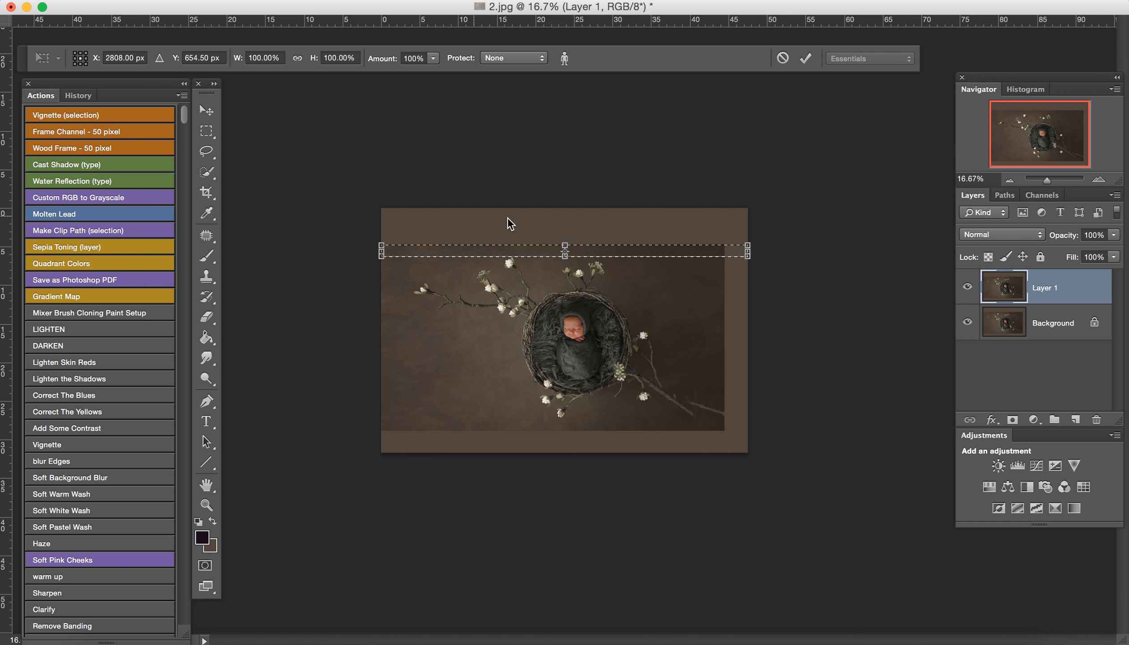
{"action": "left_click_drag", "start_coordinate": [565, 244], "coordinate": [566, 226]}
{"action": "key", "text": "Return"}
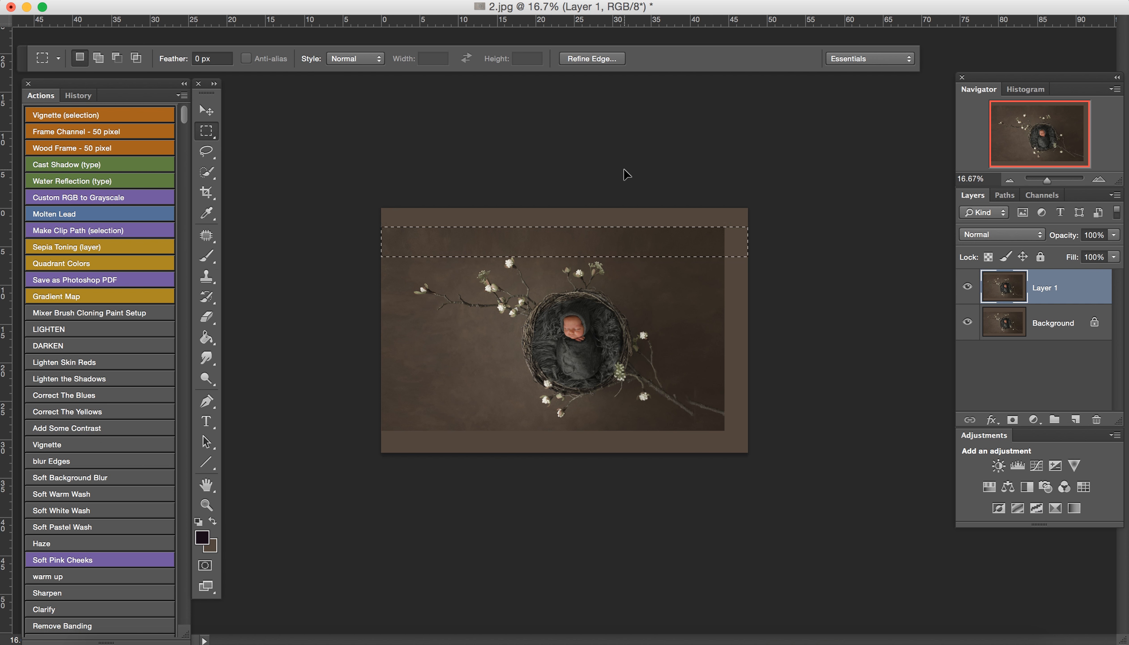
{"action": "left_click", "coordinate": [624, 170]}
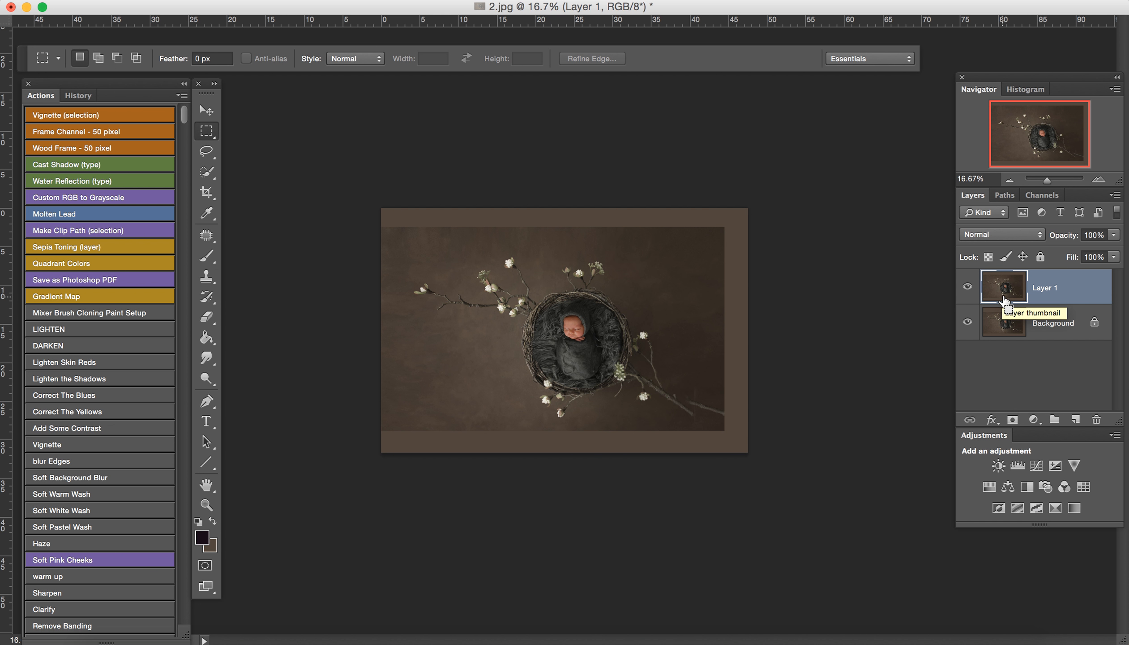
{"action": "key", "text": "super+e"}
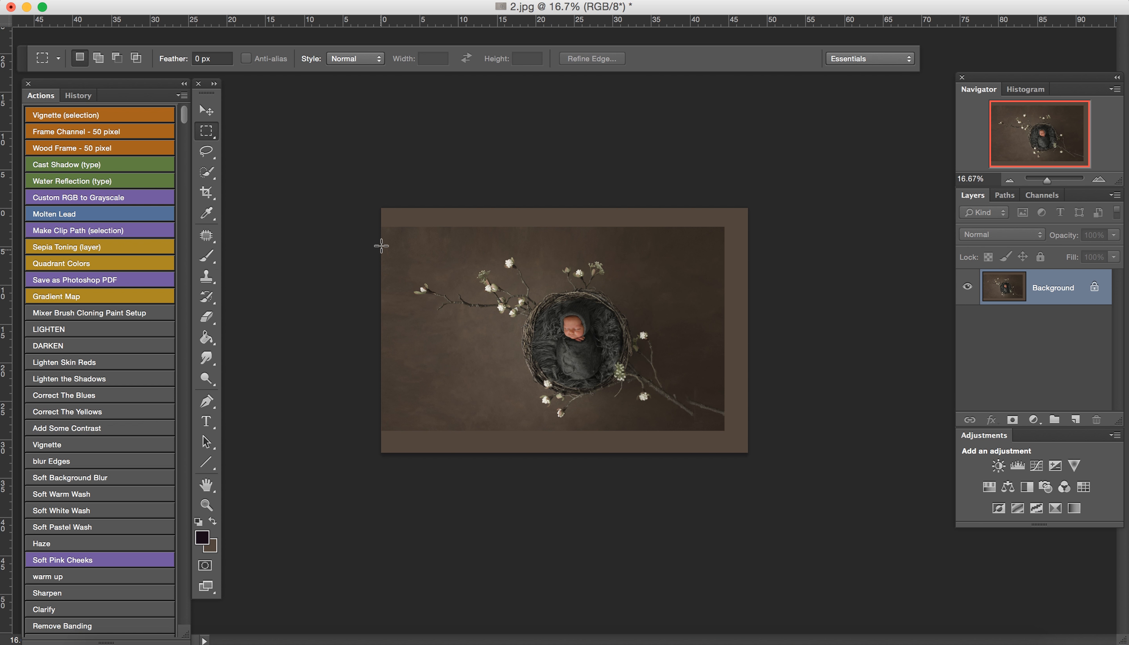
- Stretch a full-width strip at the photo's upper edge up to the canvas edge with Content-Aware Scale, and deselect
{"action": "left_click_drag", "start_coordinate": [379, 223], "coordinate": [751, 252]}
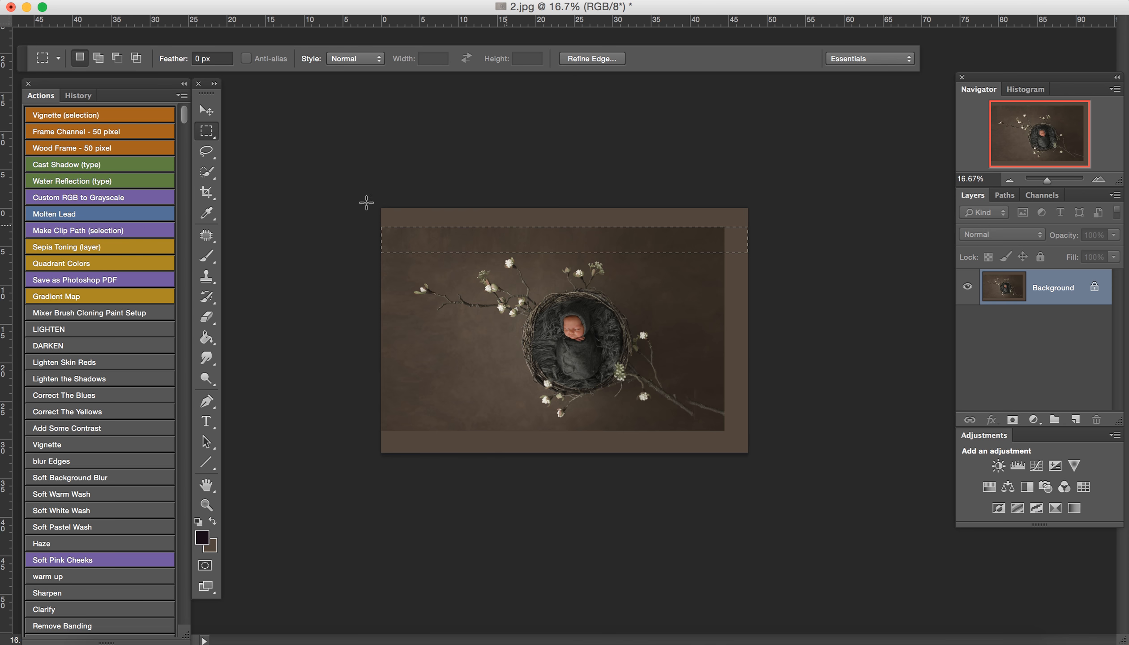
{"action": "left_click", "coordinate": [150, 6]}
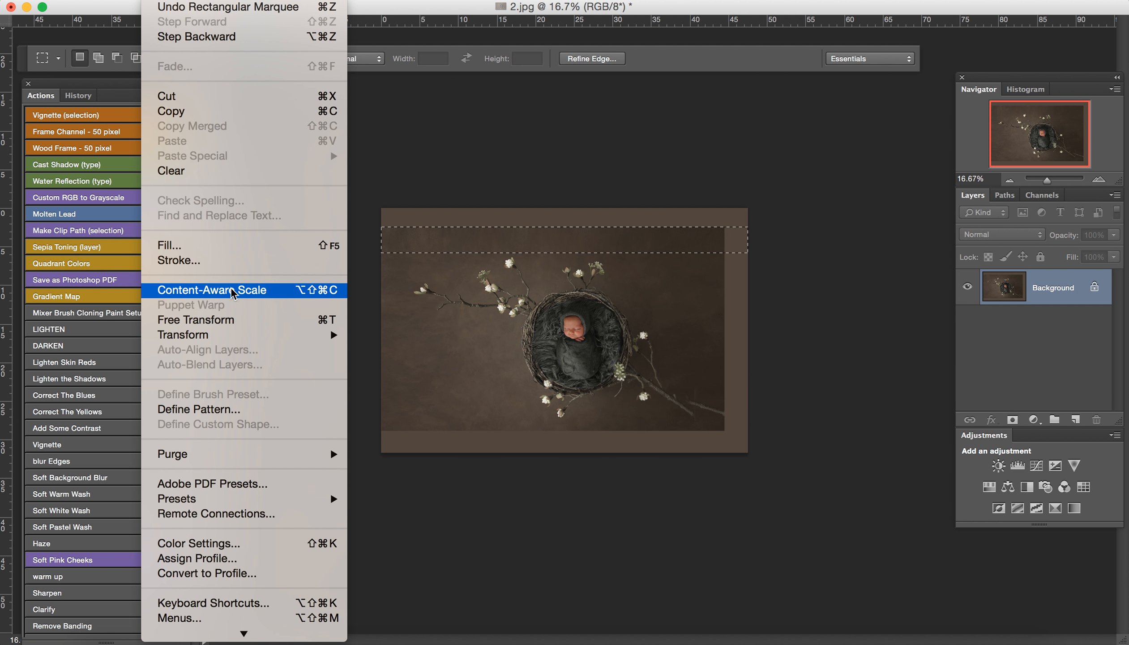
{"action": "left_click", "coordinate": [212, 289]}
{"action": "left_click_drag", "start_coordinate": [565, 227], "coordinate": [565, 208]}
{"action": "key", "text": "Return"}
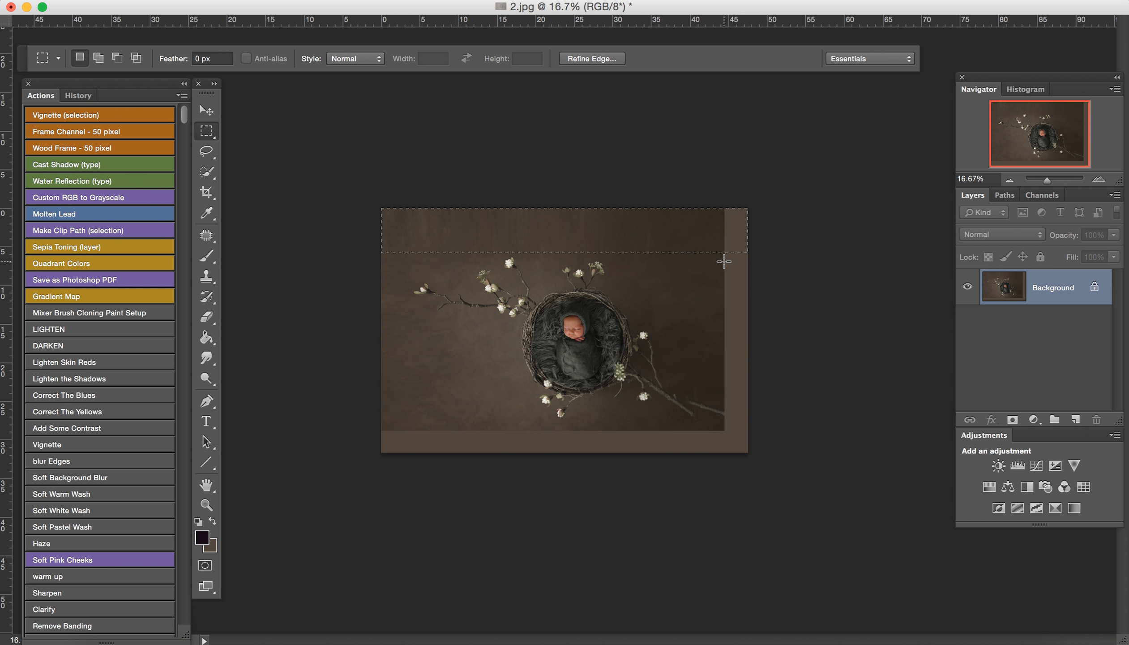
{"action": "left_click", "coordinate": [724, 261]}
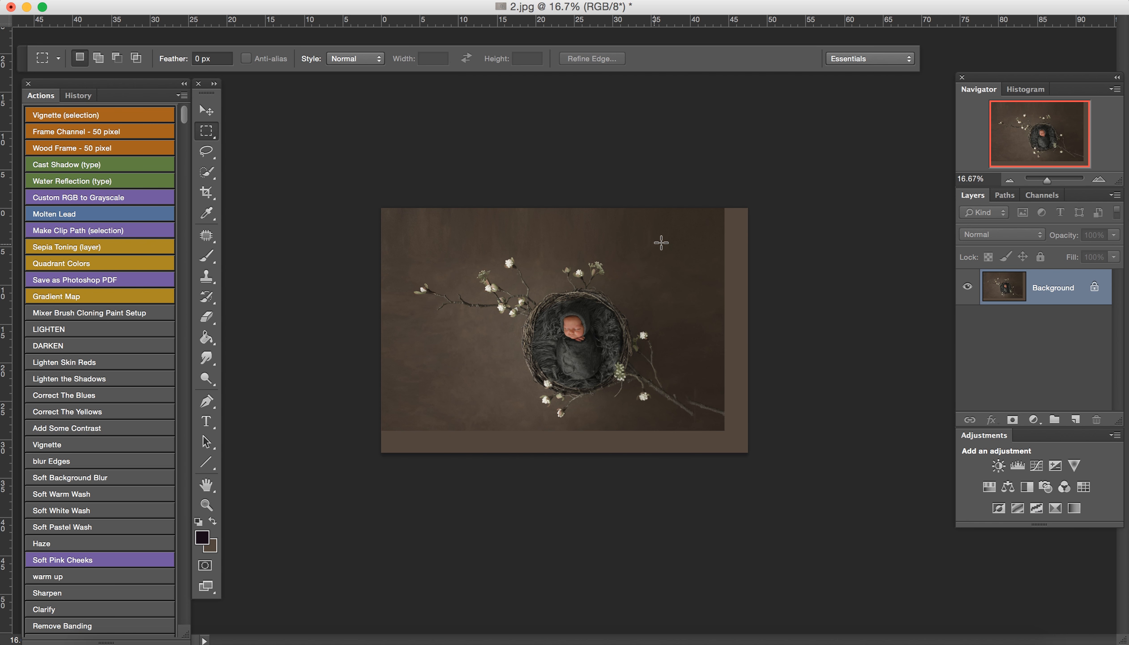
- Duplicate the background layer, clone backdrop texture above the basket with the Clone Stamp at 24% opacity, and undo the last stroke
{"action": "key", "text": "super+j"}
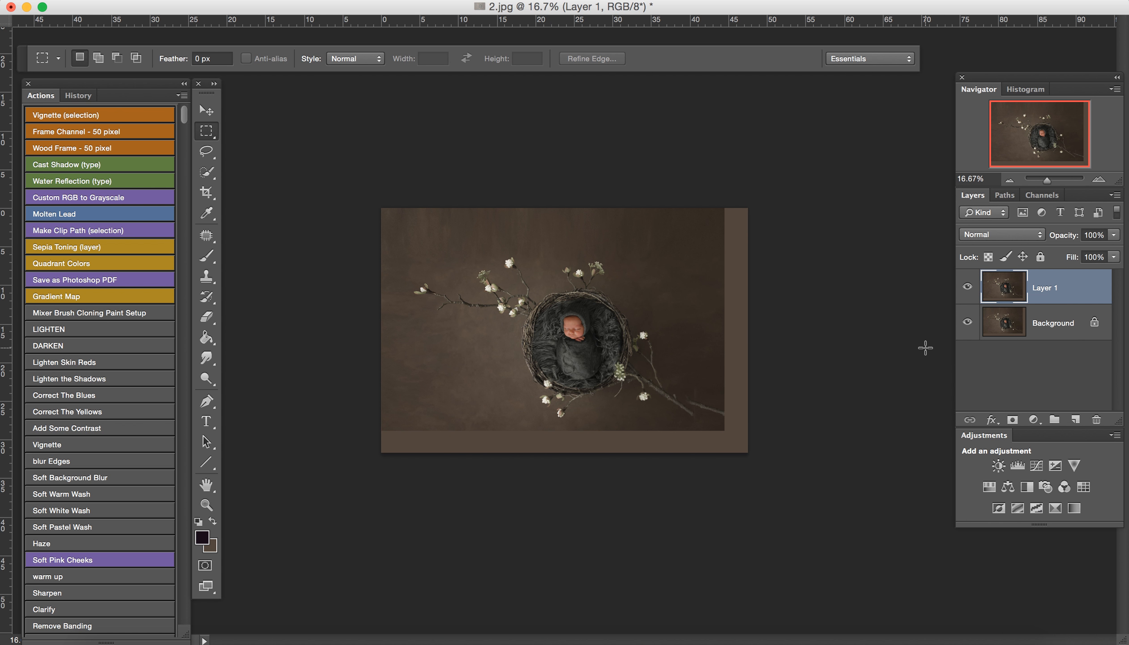
{"action": "left_click", "coordinate": [207, 277]}
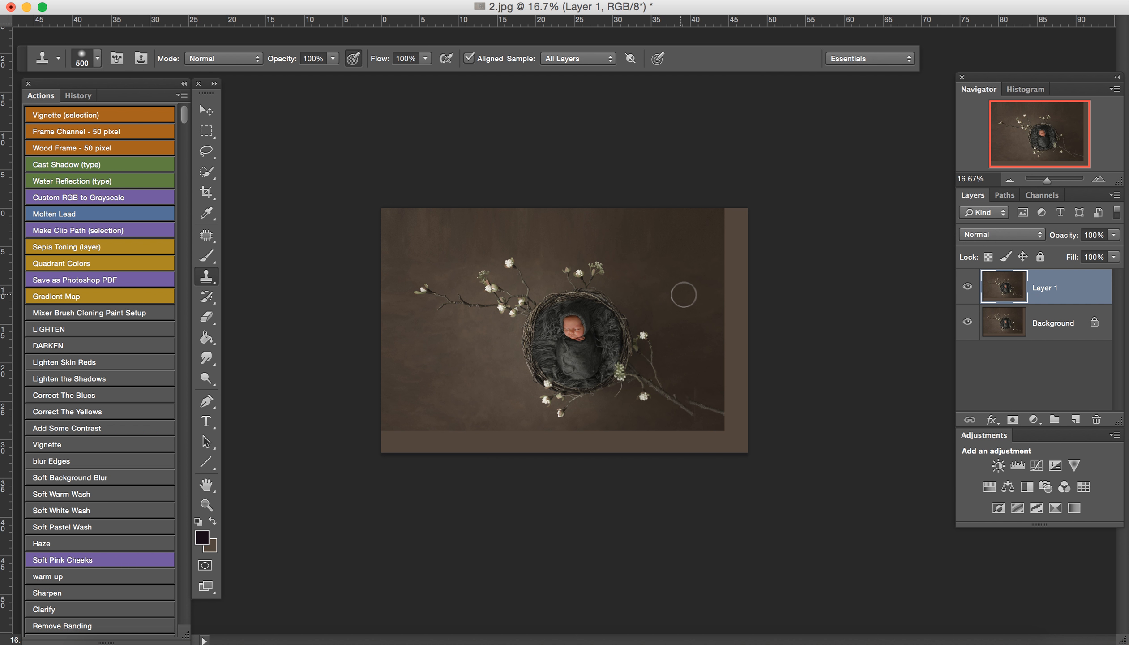
{"action": "left_click", "coordinate": [332, 59]}
{"action": "left_click_drag", "start_coordinate": [284, 77], "coordinate": [275, 74]}
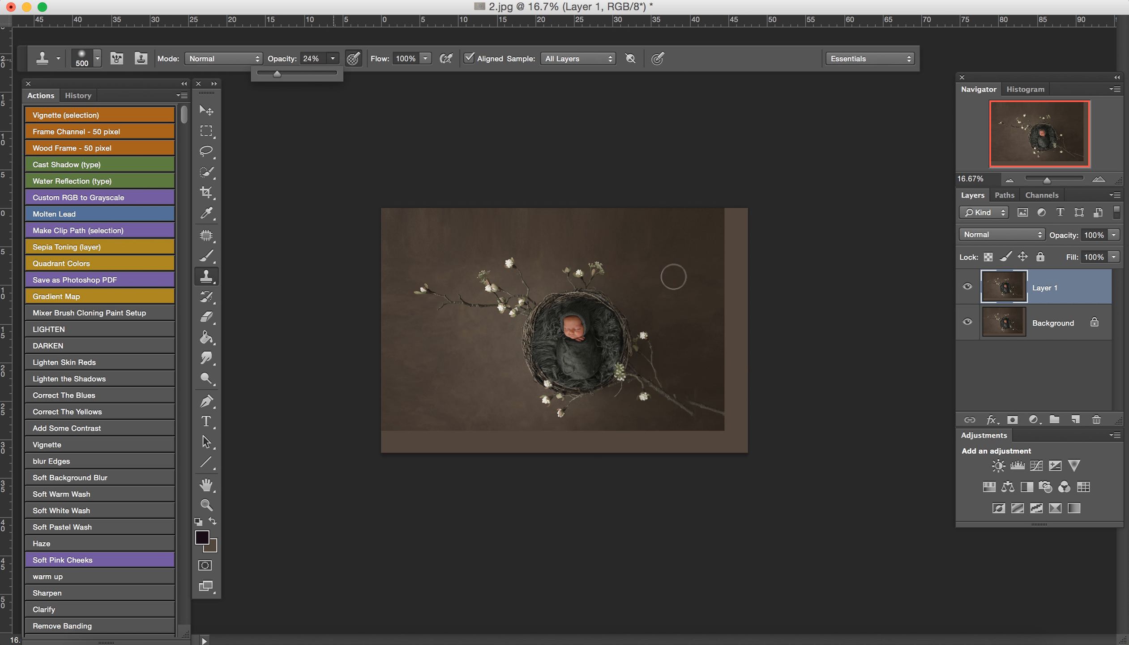
{"action": "left_click", "coordinate": [676, 275]}
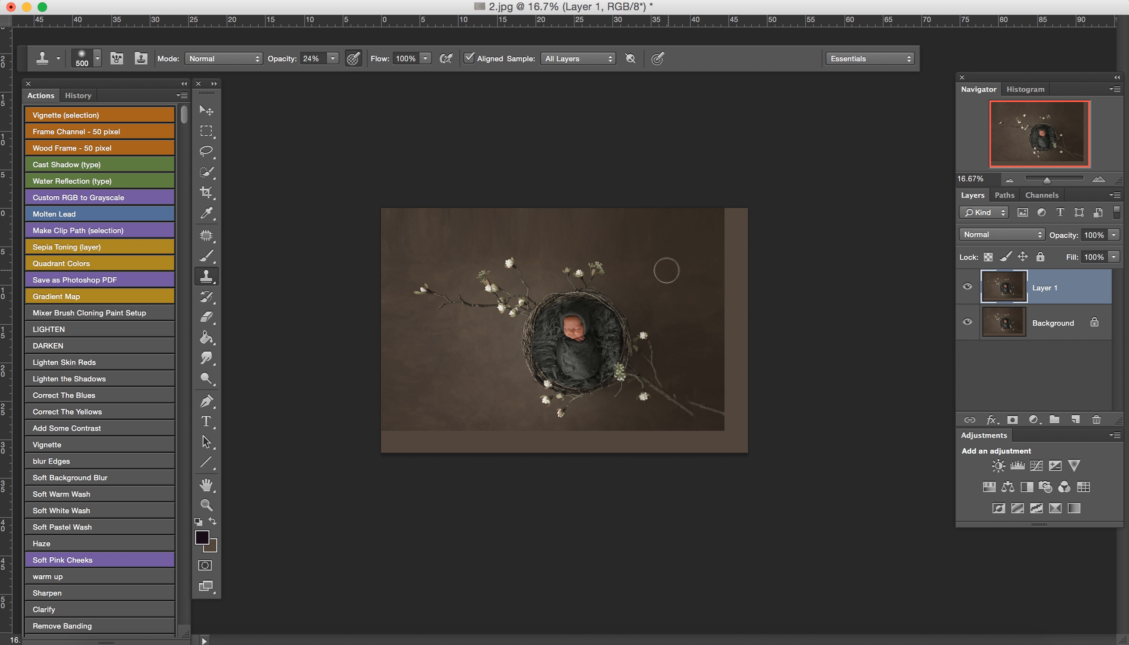
{"action": "mouse_move", "coordinate": [629, 245]}
{"action": "left_mouse_down"}
{"action": "mouse_move", "coordinate": [577, 221]}
{"action": "mouse_move", "coordinate": [609, 227]}
{"action": "mouse_move", "coordinate": [570, 225]}
{"action": "left_mouse_up"}
{"action": "left_click", "coordinate": [643, 254], "text": "alt"}
{"action": "left_click", "coordinate": [629, 235], "text": "alt"}
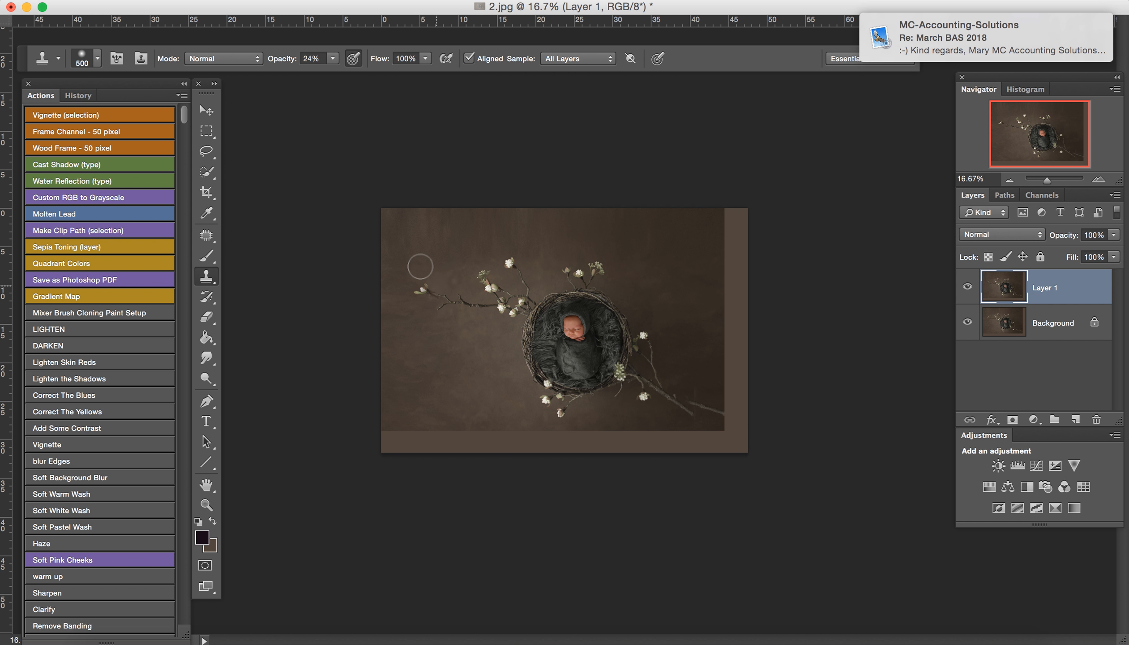
{"action": "key", "text": "super+z"}
- Soften the stretched backdrop along the photo's upper and left areas and upper-right corner with low-opacity Clone Stamp strokes
{"action": "left_click", "coordinate": [462, 255], "text": "alt"}
{"action": "mouse_move", "coordinate": [443, 235]}
{"action": "left_mouse_down"}
{"action": "mouse_move", "coordinate": [426, 217]}
{"action": "mouse_move", "coordinate": [475, 231]}
{"action": "mouse_move", "coordinate": [500, 223]}
{"action": "mouse_move", "coordinate": [403, 249]}
{"action": "mouse_move", "coordinate": [395, 229]}
{"action": "mouse_move", "coordinate": [525, 221]}
{"action": "left_mouse_up"}
{"action": "left_click", "coordinate": [454, 236], "text": "alt"}
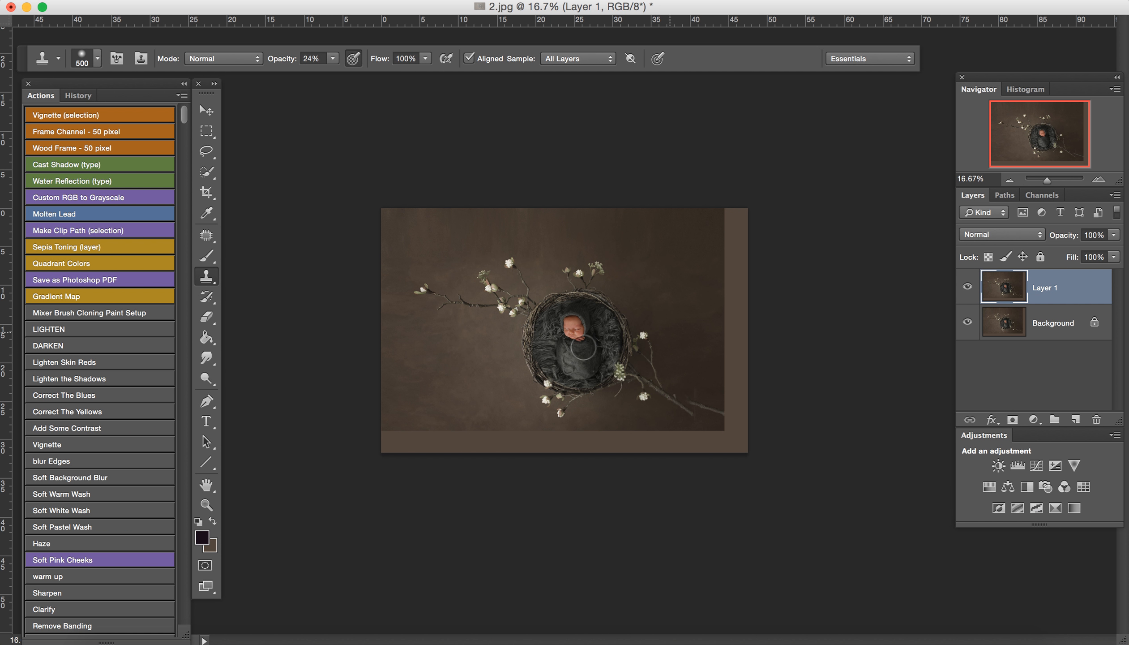
{"action": "mouse_move", "coordinate": [416, 315]}
{"action": "left_mouse_down"}
{"action": "mouse_move", "coordinate": [386, 310]}
{"action": "mouse_move", "coordinate": [391, 352]}
{"action": "mouse_move", "coordinate": [425, 379]}
{"action": "mouse_move", "coordinate": [415, 374]}
{"action": "left_mouse_up"}
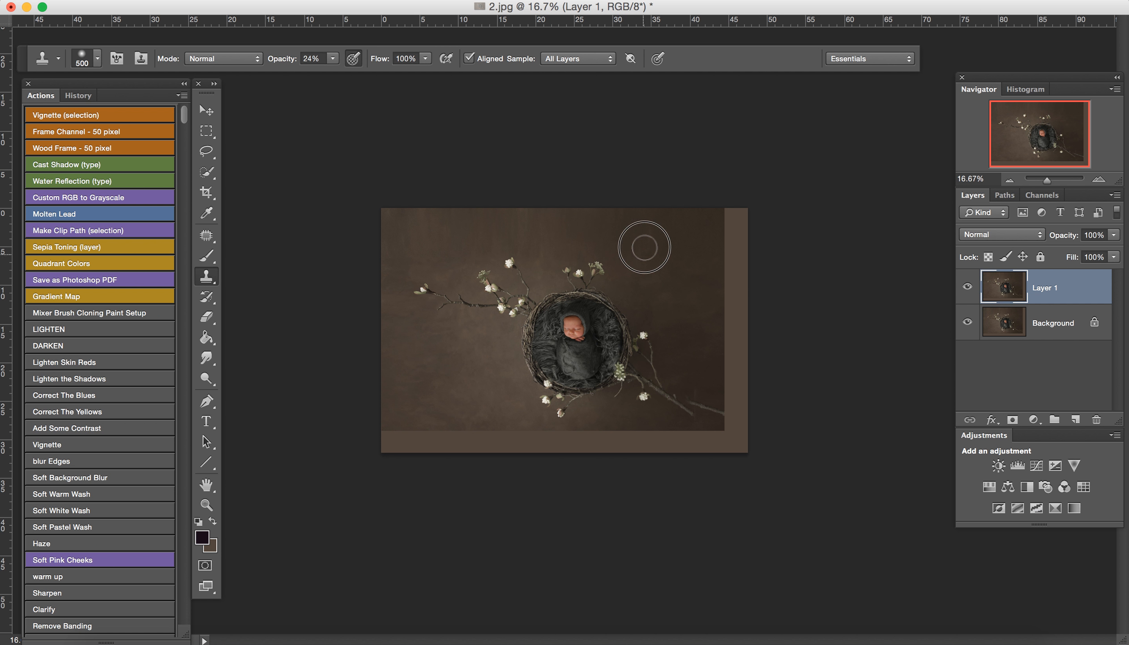
{"action": "left_click_drag", "start_coordinate": [705, 240], "coordinate": [696, 246]}
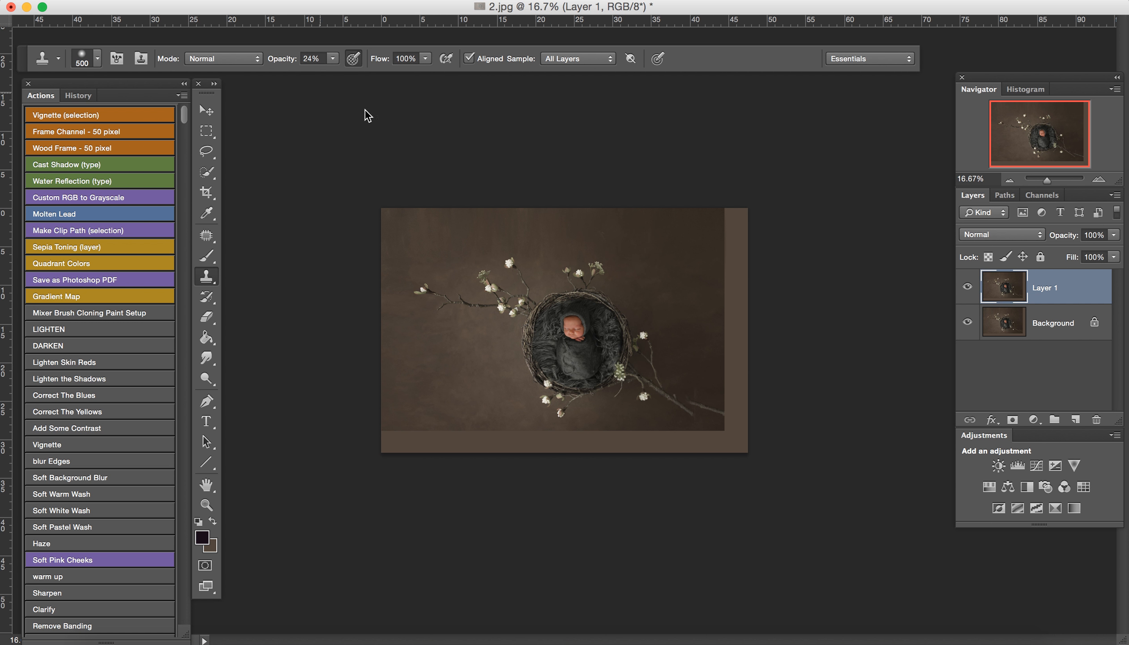
- Clone backdrop over the branch tips near the photo's lower-right edge, using 100% opacity and a 150 px brush
{"action": "left_click", "coordinate": [334, 59]}
{"action": "left_click_drag", "start_coordinate": [358, 73], "coordinate": [398, 80]}
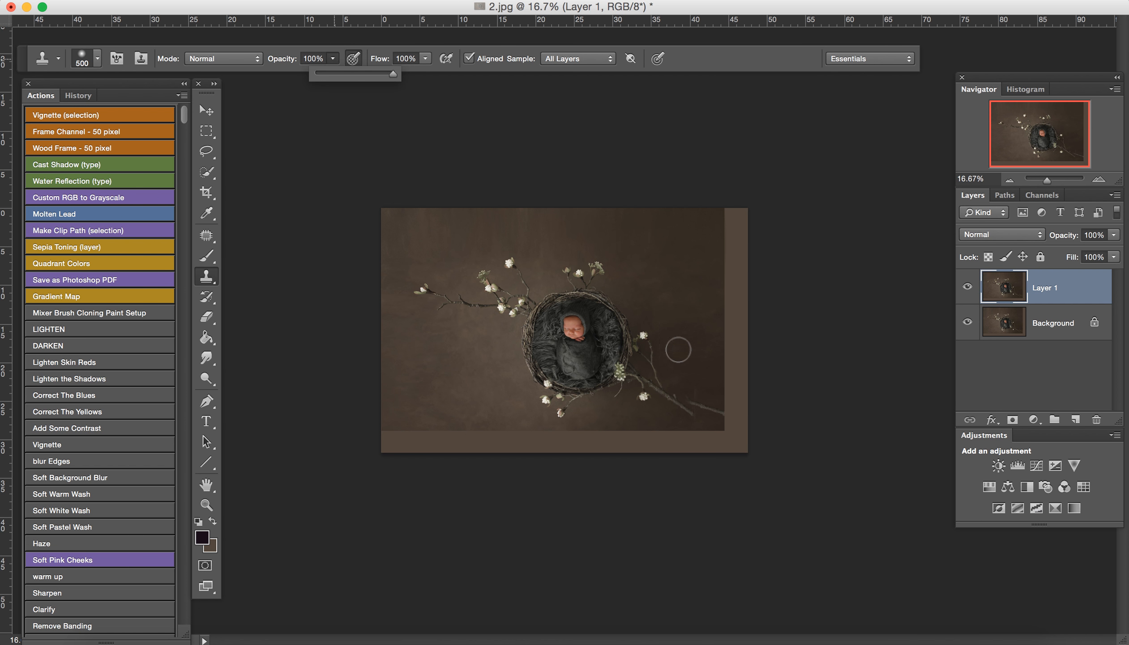
{"action": "key", "text": "bracketleft"}
{"action": "key", "text": "bracketleft"}
{"action": "key", "text": "bracketleft"}
{"action": "key", "text": "bracketleft"}
{"action": "key", "text": "bracketleft"}
{"action": "key", "text": "bracketleft"}
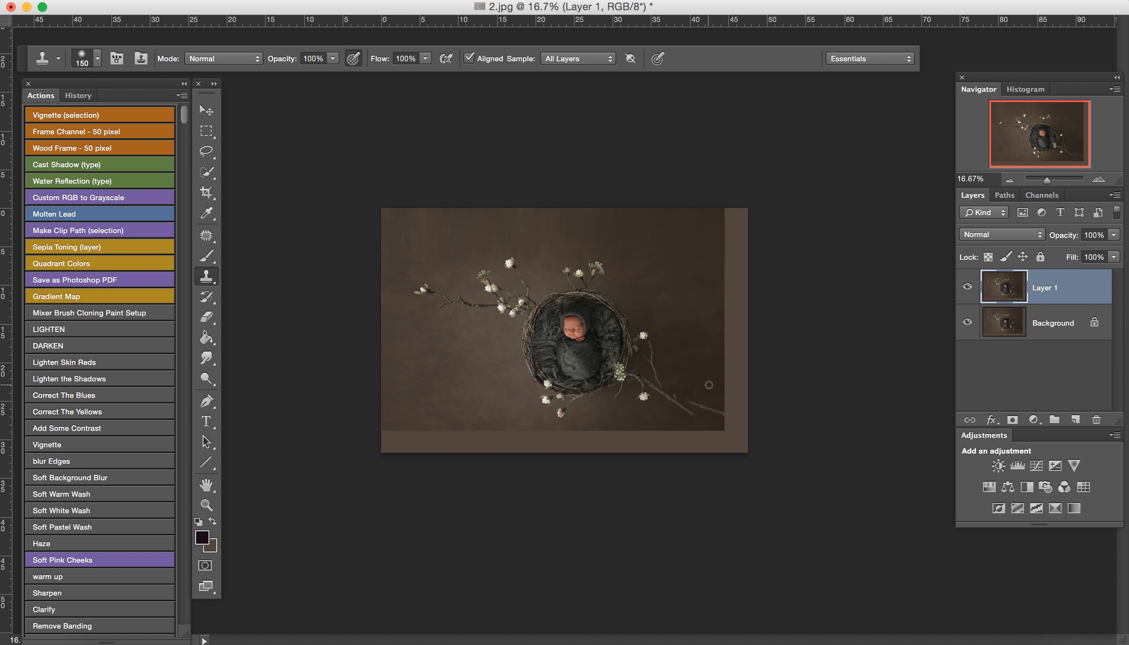
{"action": "left_click", "coordinate": [708, 385], "text": "alt"}
{"action": "left_click", "coordinate": [696, 399]}
{"action": "left_click", "coordinate": [705, 385], "text": "alt"}
{"action": "left_click", "coordinate": [706, 395]}
- Cover the blank strip along the photo's right side with cloned backdrop using a 600 px brush
{"action": "key", "text": "bracketright"}
{"action": "key", "text": "bracketright"}
{"action": "key", "text": "bracketright"}
{"action": "key", "text": "bracketright"}
{"action": "key", "text": "bracketright"}
{"action": "mouse_move", "coordinate": [724, 224]}
{"action": "left_mouse_down"}
{"action": "mouse_move", "coordinate": [735, 219]}
{"action": "mouse_move", "coordinate": [728, 232]}
{"action": "mouse_move", "coordinate": [743, 253]}
{"action": "mouse_move", "coordinate": [694, 267]}
{"action": "mouse_move", "coordinate": [737, 302]}
{"action": "mouse_move", "coordinate": [726, 264]}
{"action": "mouse_move", "coordinate": [742, 222]}
{"action": "mouse_move", "coordinate": [698, 290]}
{"action": "mouse_move", "coordinate": [743, 358]}
{"action": "mouse_move", "coordinate": [673, 307]}
{"action": "mouse_move", "coordinate": [754, 358]}
{"action": "mouse_move", "coordinate": [760, 338]}
{"action": "left_mouse_up"}
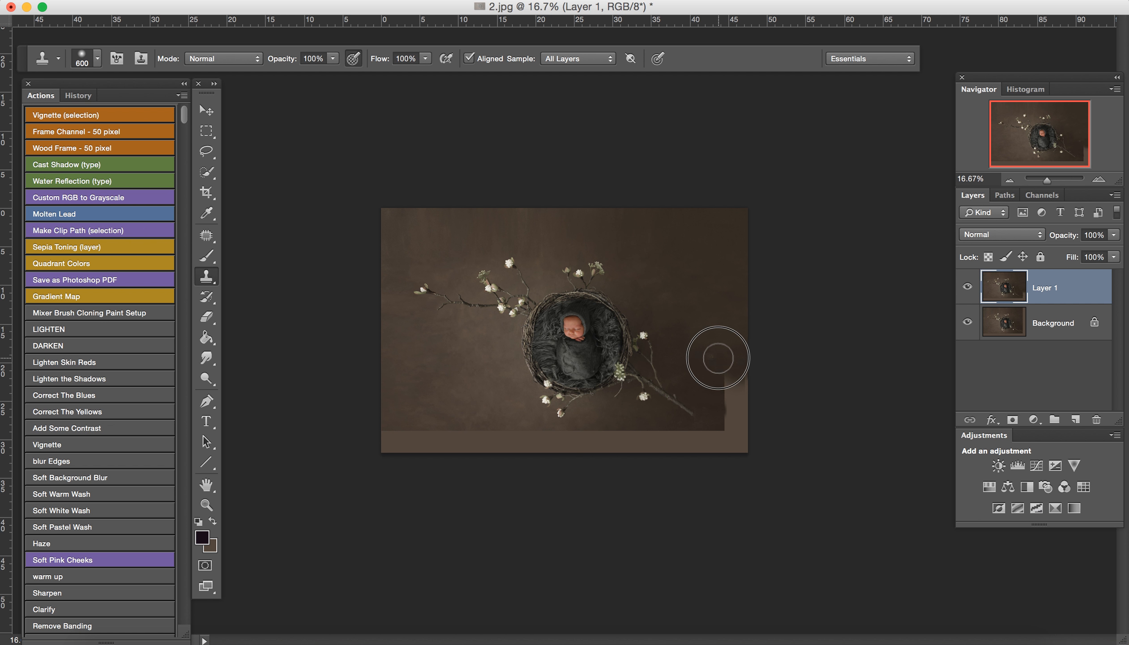
{"action": "mouse_move", "coordinate": [721, 332]}
{"action": "left_mouse_down"}
{"action": "mouse_move", "coordinate": [746, 383]}
{"action": "mouse_move", "coordinate": [725, 390]}
{"action": "mouse_move", "coordinate": [713, 359]}
{"action": "mouse_move", "coordinate": [730, 428]}
{"action": "mouse_move", "coordinate": [750, 443]}
{"action": "mouse_move", "coordinate": [748, 434]}
{"action": "left_mouse_up"}
{"action": "left_click", "coordinate": [715, 355], "text": "alt"}
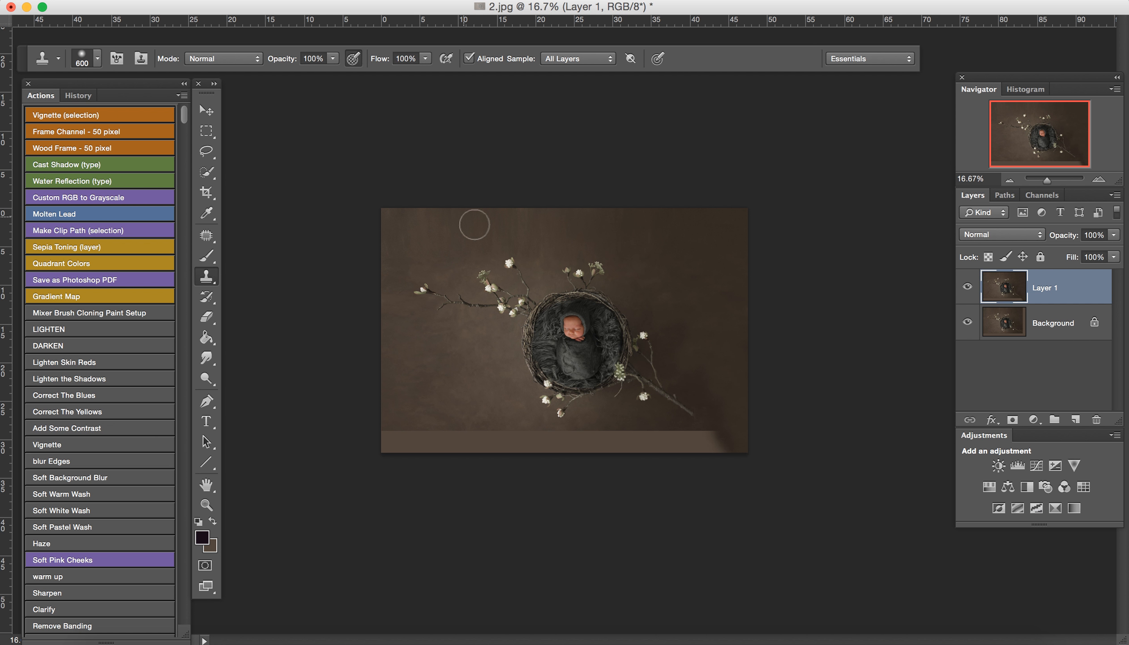
- Clone backdrop over the blank strip along the photo's lower edge, undoing one stroke and continuing toward the lower-right corner
{"action": "left_click", "coordinate": [411, 395], "text": "alt"}
{"action": "mouse_move", "coordinate": [402, 431]}
{"action": "left_mouse_down"}
{"action": "mouse_move", "coordinate": [427, 428]}
{"action": "mouse_move", "coordinate": [455, 441]}
{"action": "left_mouse_up"}
{"action": "mouse_move", "coordinate": [441, 400]}
{"action": "left_mouse_down"}
{"action": "mouse_move", "coordinate": [461, 443]}
{"action": "mouse_move", "coordinate": [529, 433]}
{"action": "mouse_move", "coordinate": [502, 411]}
{"action": "mouse_move", "coordinate": [517, 449]}
{"action": "mouse_move", "coordinate": [542, 437]}
{"action": "mouse_move", "coordinate": [511, 450]}
{"action": "left_mouse_up"}
{"action": "key", "text": "super+z"}
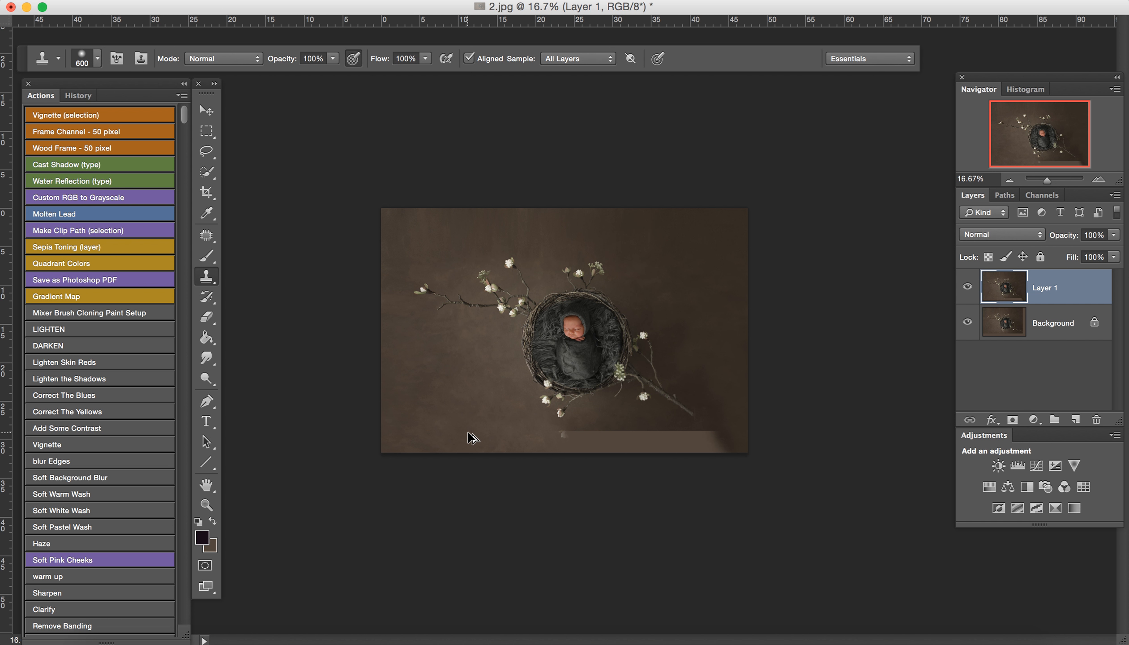
{"action": "mouse_move", "coordinate": [476, 417]}
{"action": "left_mouse_down"}
{"action": "mouse_move", "coordinate": [519, 446]}
{"action": "mouse_move", "coordinate": [488, 423]}
{"action": "mouse_move", "coordinate": [548, 434]}
{"action": "mouse_move", "coordinate": [515, 450]}
{"action": "mouse_move", "coordinate": [572, 446]}
{"action": "mouse_move", "coordinate": [535, 434]}
{"action": "mouse_move", "coordinate": [570, 431]}
{"action": "mouse_move", "coordinate": [561, 437]}
{"action": "mouse_move", "coordinate": [575, 445]}
{"action": "mouse_move", "coordinate": [579, 436]}
{"action": "mouse_move", "coordinate": [585, 448]}
{"action": "mouse_move", "coordinate": [567, 448]}
{"action": "mouse_move", "coordinate": [584, 456]}
{"action": "mouse_move", "coordinate": [610, 454]}
{"action": "mouse_move", "coordinate": [604, 431]}
{"action": "mouse_move", "coordinate": [697, 435]}
{"action": "left_mouse_up"}
- Reduce the Clone Stamp to 250 px and patch the uneven area along the lower edge beneath the basket
{"action": "key", "text": "bracketleft"}
{"action": "key", "text": "bracketleft"}
{"action": "key", "text": "bracketleft"}
{"action": "key", "text": "bracketleft"}
{"action": "left_click", "coordinate": [529, 429], "text": "alt"}
{"action": "left_click", "coordinate": [598, 415], "text": "alt"}
{"action": "left_click", "coordinate": [620, 418], "text": "alt"}
{"action": "left_click", "coordinate": [646, 432], "text": "alt"}
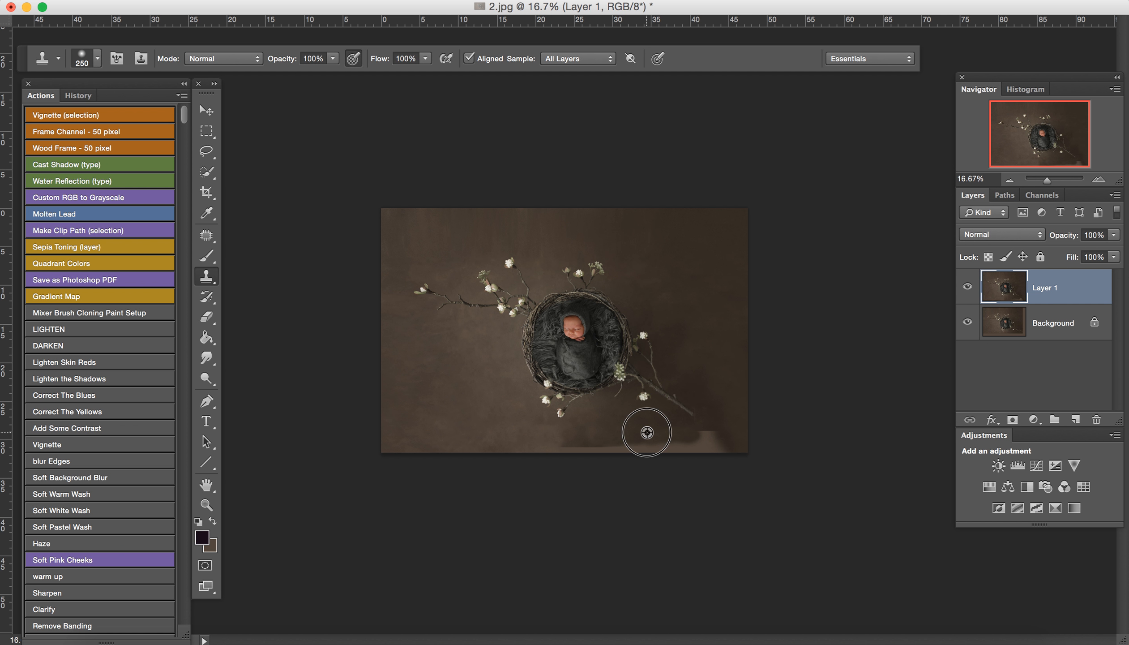
{"action": "left_click_drag", "start_coordinate": [577, 435], "coordinate": [573, 445]}
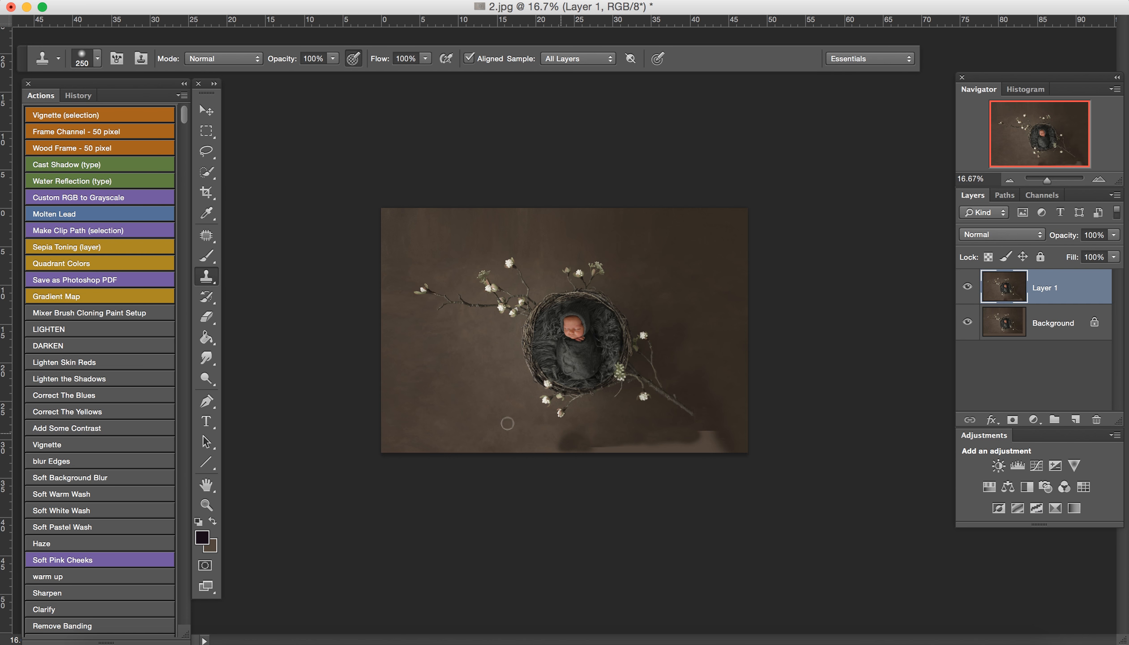
- Blend the cloned lower edge with a 500 px Clone Stamp at 31% opacity, and merge the layer into the background
{"action": "left_click_drag", "start_coordinate": [333, 58], "coordinate": [285, 78]}
{"action": "key", "text": "bracketleft"}
{"action": "key", "text": "bracketleft"}
{"action": "key", "text": "bracketright"}
{"action": "key", "text": "bracketright"}
{"action": "key", "text": "bracketright"}
{"action": "key", "text": "bracketright"}
{"action": "key", "text": "bracketright"}
{"action": "left_click", "coordinate": [516, 433], "text": "alt"}
{"action": "mouse_move", "coordinate": [547, 441]}
{"action": "left_mouse_down"}
{"action": "mouse_move", "coordinate": [576, 442]}
{"action": "mouse_move", "coordinate": [534, 441]}
{"action": "mouse_move", "coordinate": [580, 446]}
{"action": "mouse_move", "coordinate": [522, 437]}
{"action": "mouse_move", "coordinate": [592, 448]}
{"action": "mouse_move", "coordinate": [605, 417]}
{"action": "mouse_move", "coordinate": [610, 444]}
{"action": "mouse_move", "coordinate": [652, 449]}
{"action": "mouse_move", "coordinate": [620, 434]}
{"action": "mouse_move", "coordinate": [686, 446]}
{"action": "left_mouse_up"}
{"action": "key", "text": "super+e"}
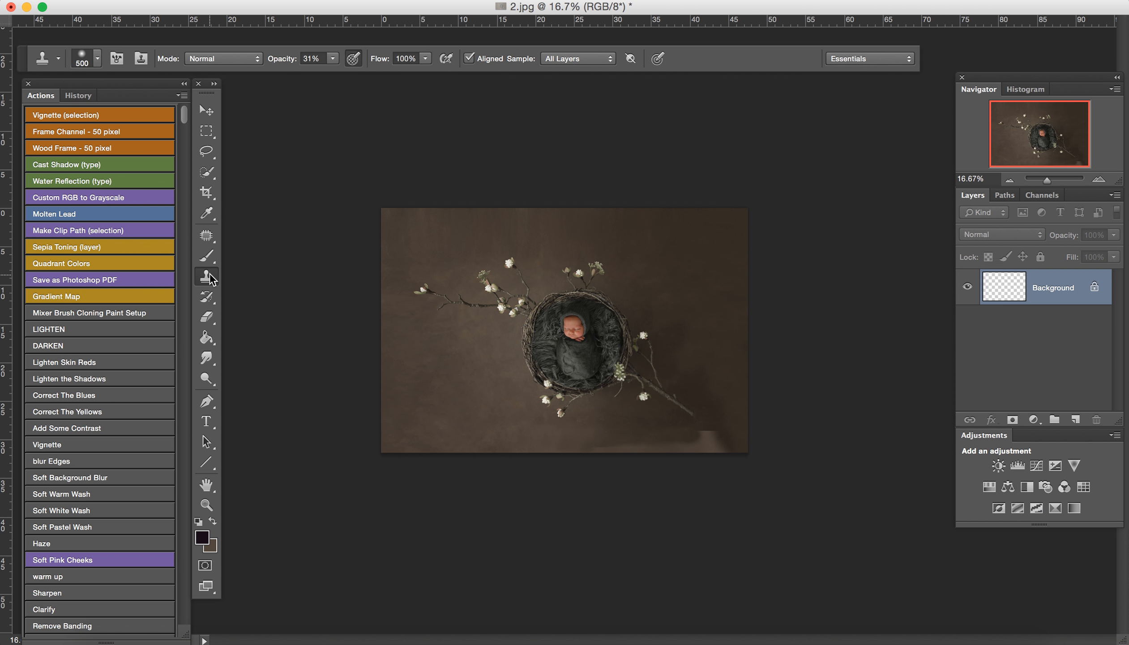
- Crop the image in slightly at the 5616 x 3744 px preset to trim the uneven outer edges
{"action": "left_click", "coordinate": [206, 131]}
{"action": "left_click", "coordinate": [210, 194]}
{"action": "mouse_move", "coordinate": [379, 207]}
{"action": "left_mouse_down"}
{"action": "mouse_move", "coordinate": [398, 224]}
{"action": "mouse_move", "coordinate": [388, 226]}
{"action": "left_mouse_up"}
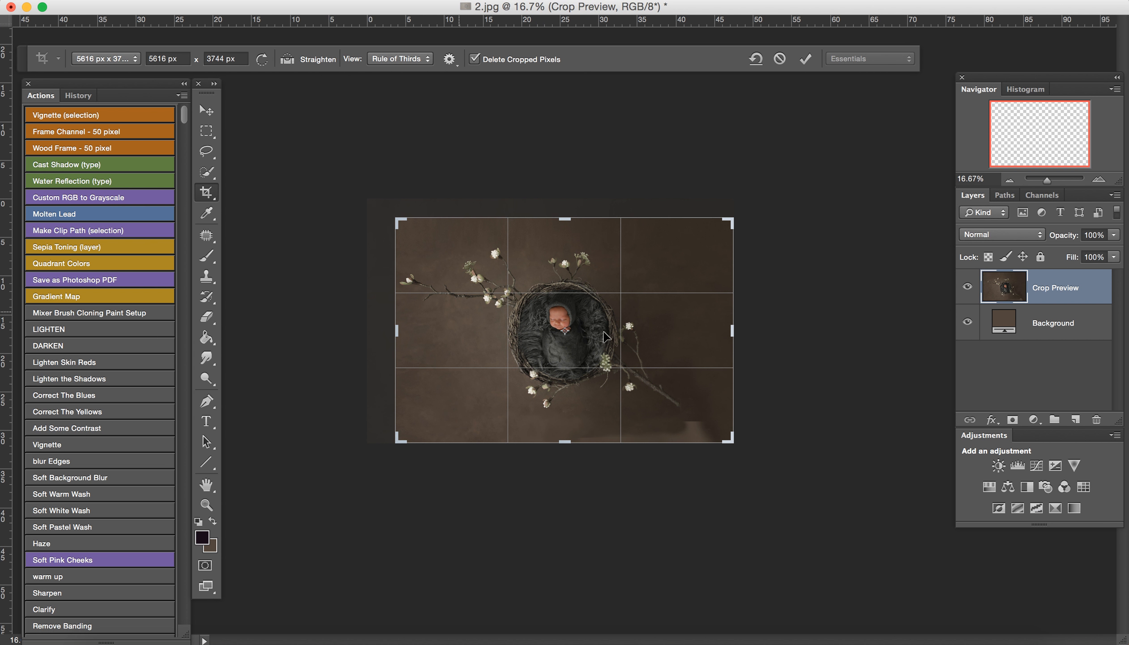
{"action": "left_click_drag", "start_coordinate": [723, 440], "coordinate": [713, 440]}
{"action": "key", "text": "Return"}
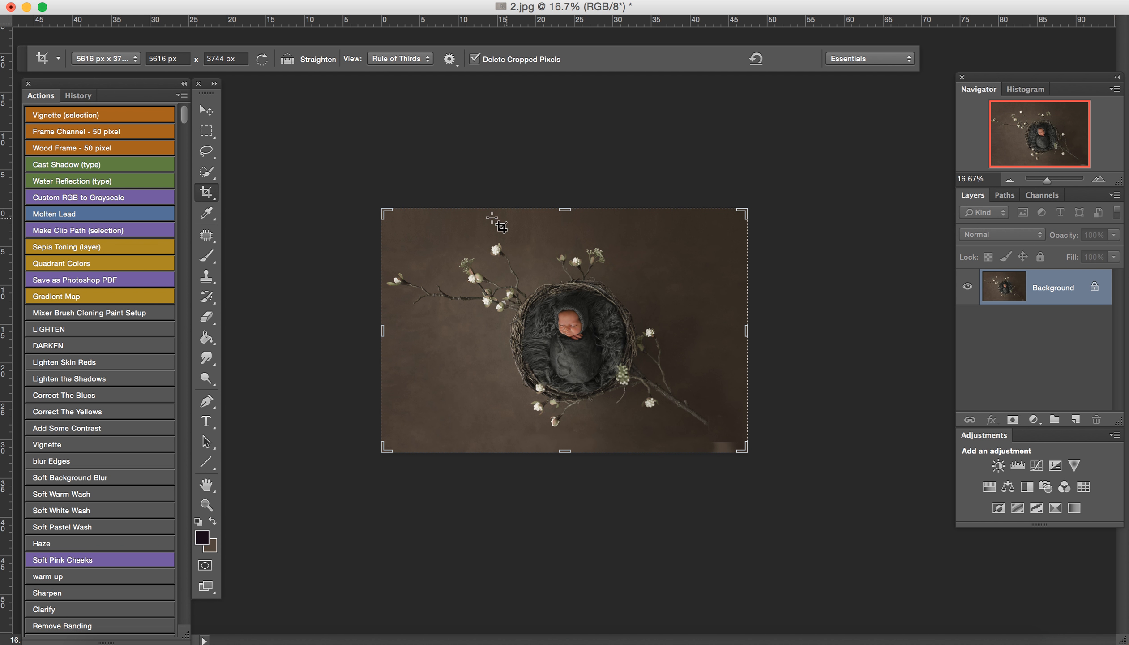
- Select the left part of the photo through the middle of the basket and widen it leftward with Content-Aware Scale to 135.34%
{"action": "left_click", "coordinate": [206, 256]}
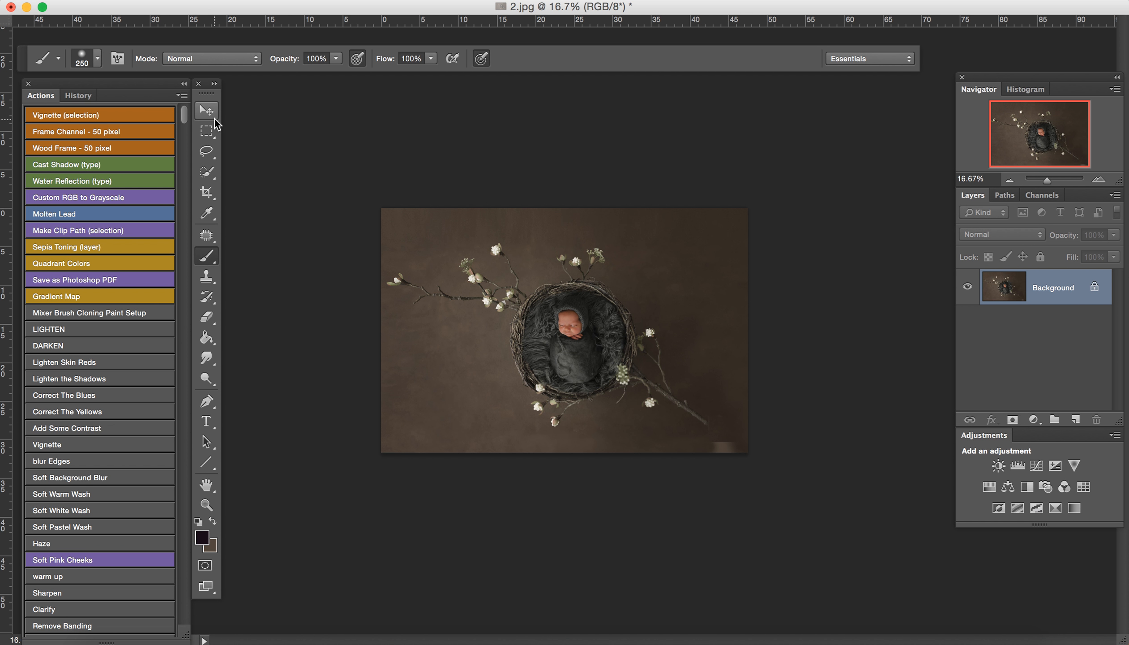
{"action": "left_click", "coordinate": [207, 131]}
{"action": "left_click_drag", "start_coordinate": [382, 208], "coordinate": [592, 462]}
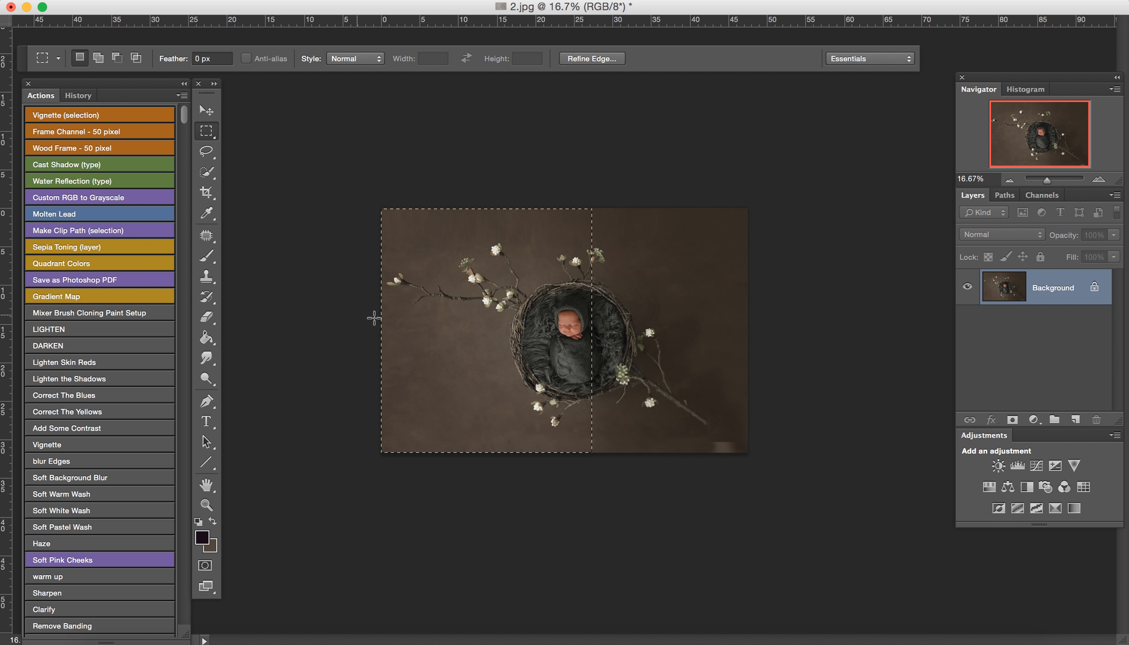
{"action": "left_click", "coordinate": [157, 1]}
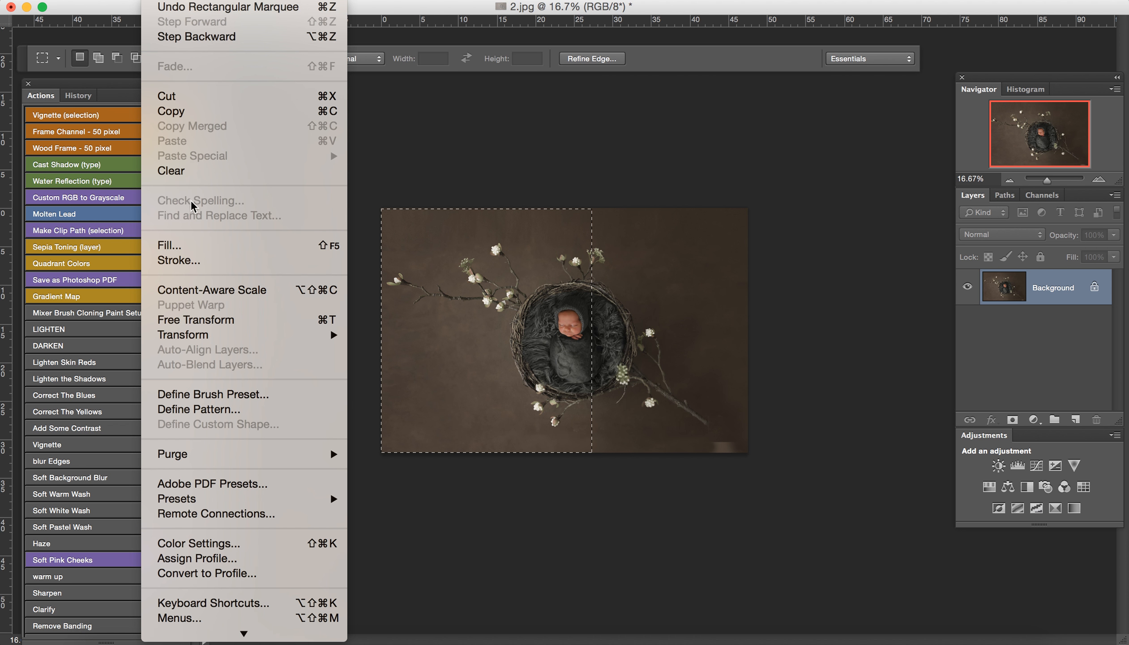
{"action": "left_click", "coordinate": [199, 290]}
{"action": "left_click_drag", "start_coordinate": [369, 334], "coordinate": [308, 337]}
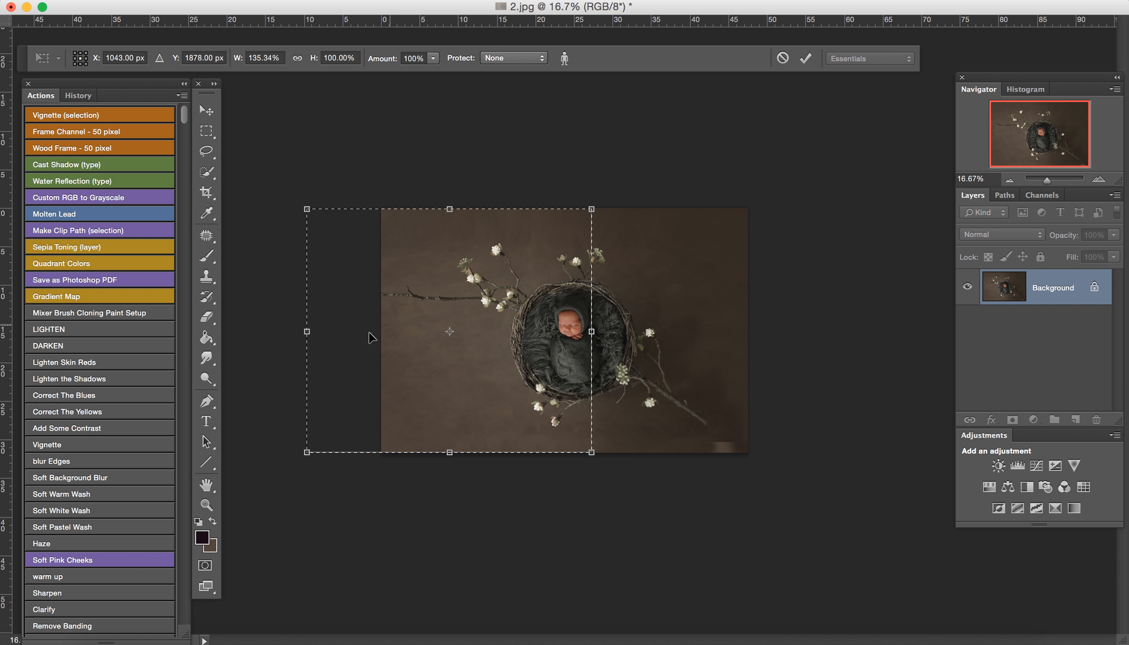
- Shift the stretched section down within the canvas and bring it back up beside the unscaled right part
{"action": "left_click_drag", "start_coordinate": [427, 237], "coordinate": [409, 404]}
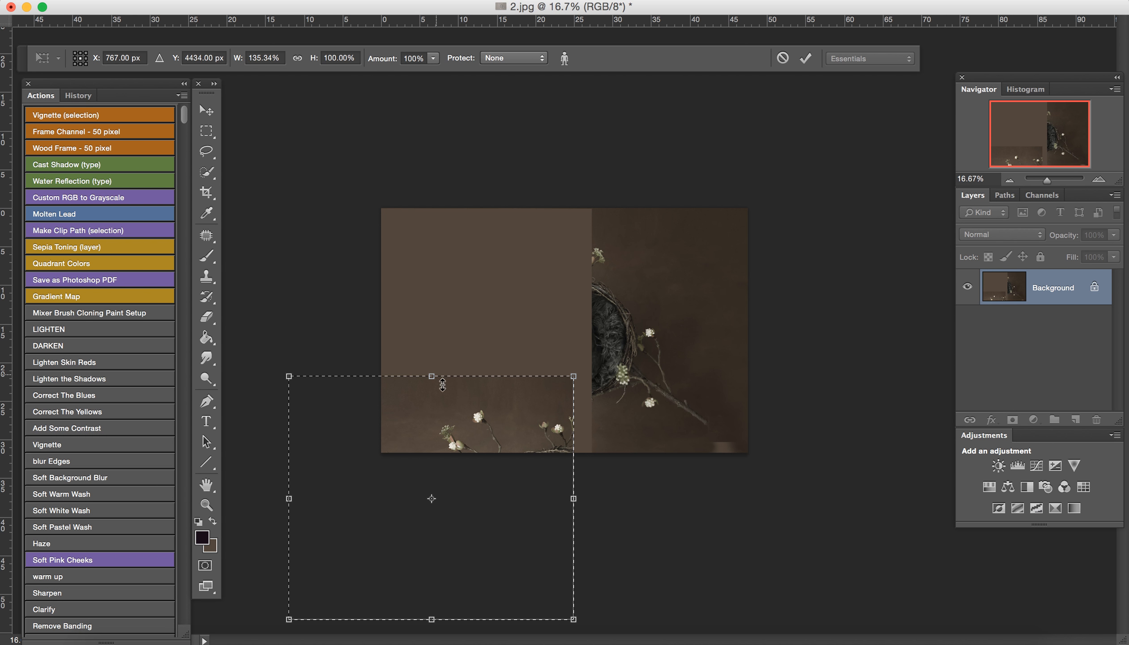
{"action": "left_click_drag", "start_coordinate": [444, 401], "coordinate": [459, 346]}
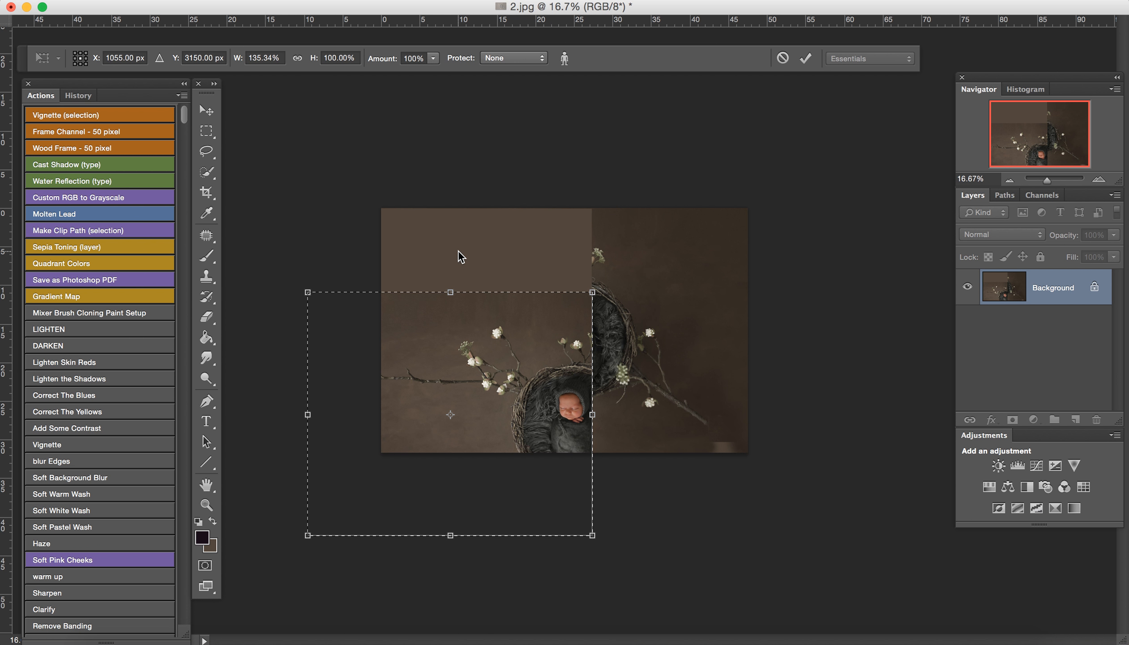
{"action": "left_click_drag", "start_coordinate": [463, 334], "coordinate": [469, 228]}
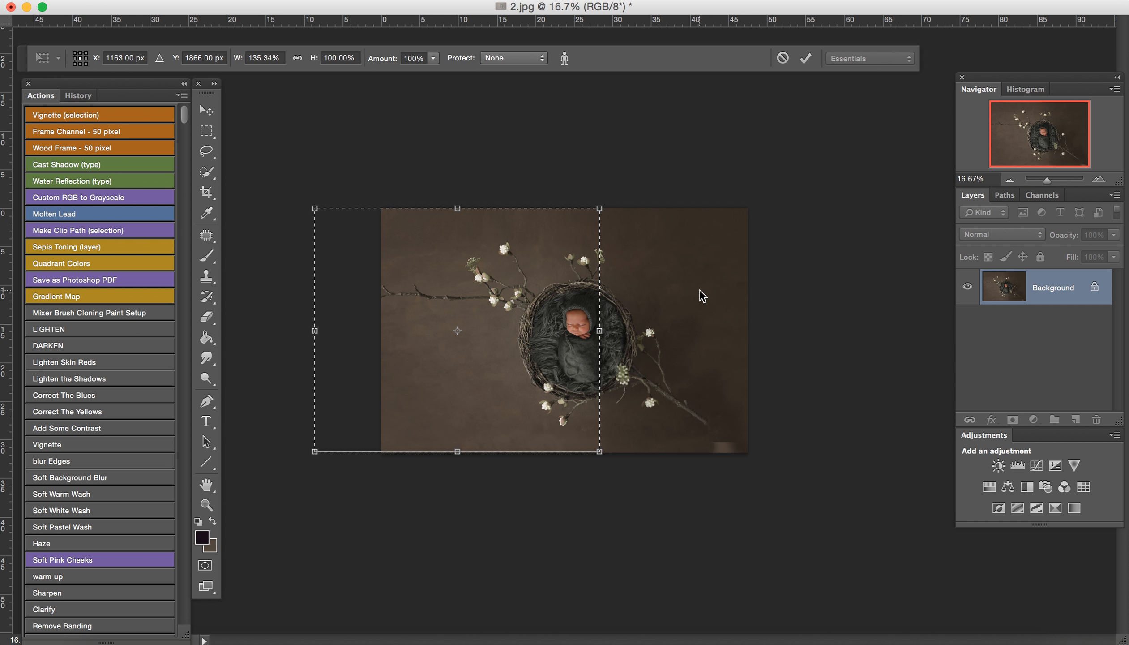